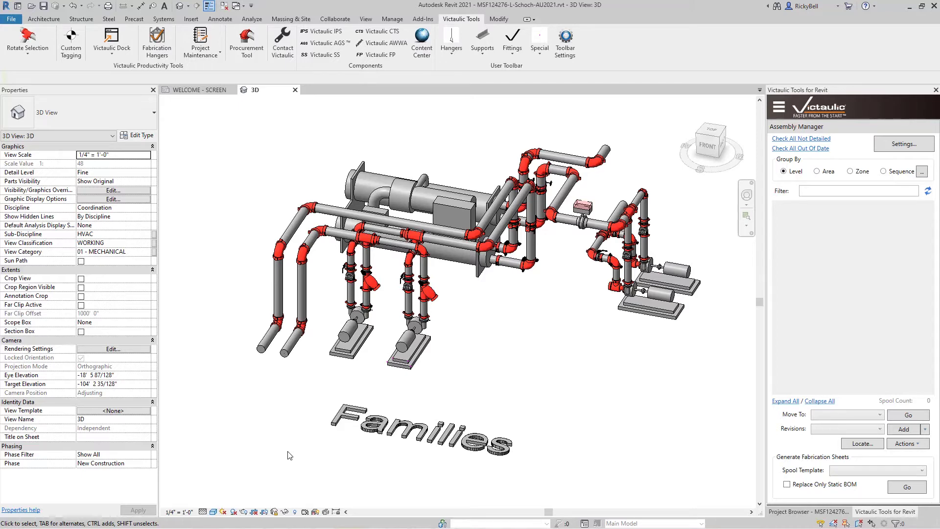
Step: Zoom in on the left pumps and select the left diagonal pipe with its elbow
click(31, 57)
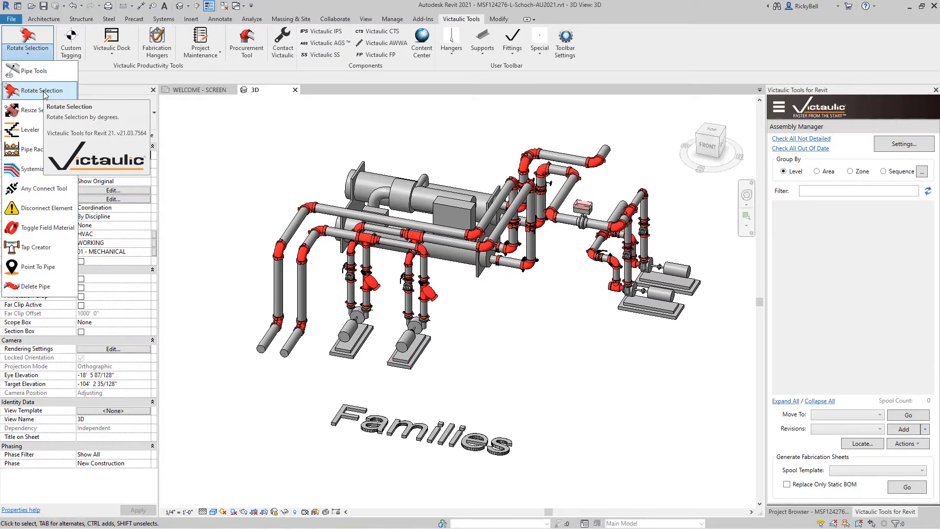
click(229, 316)
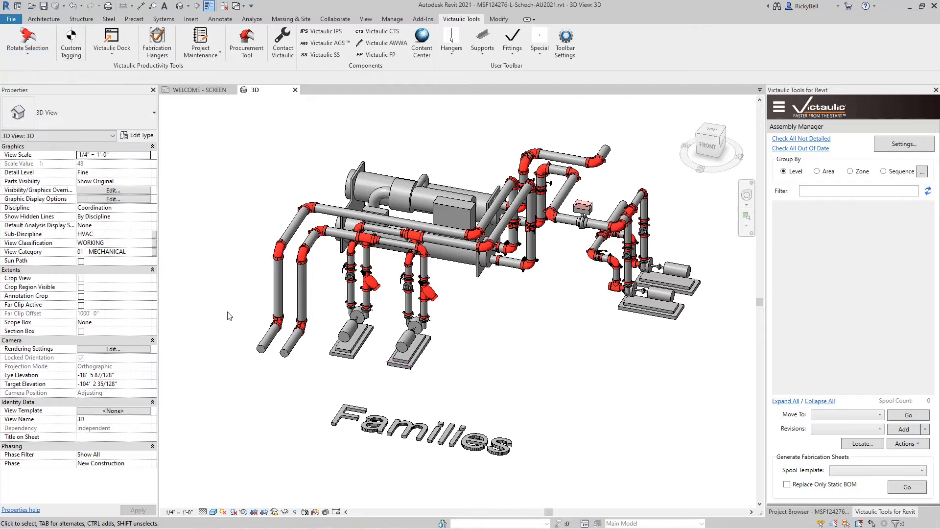
scroll(270, 339, up, 6)
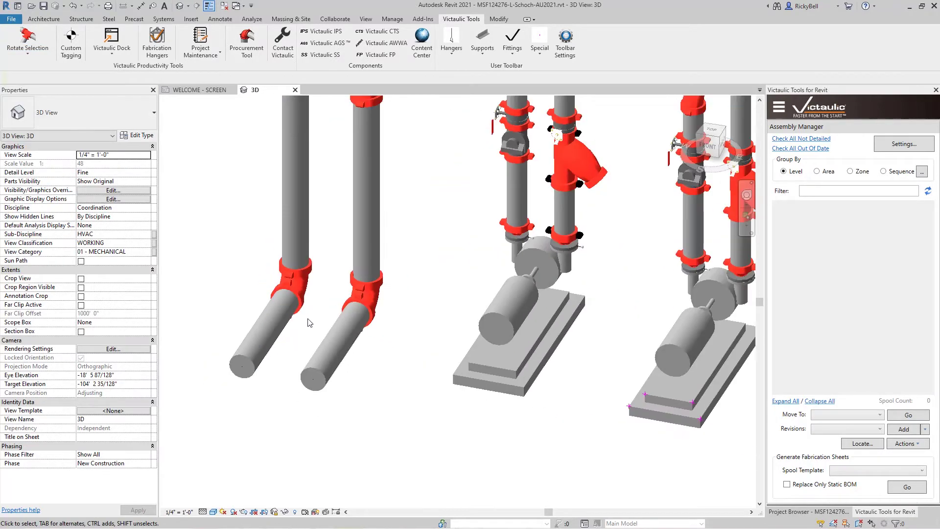
middle_drag(381, 292, 337, 369)
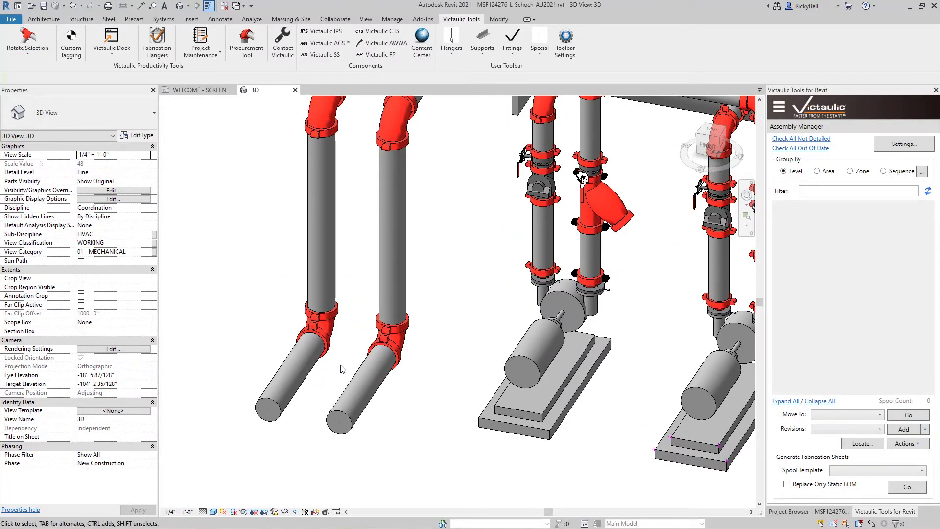
click(320, 343)
ctrl+click(304, 322)
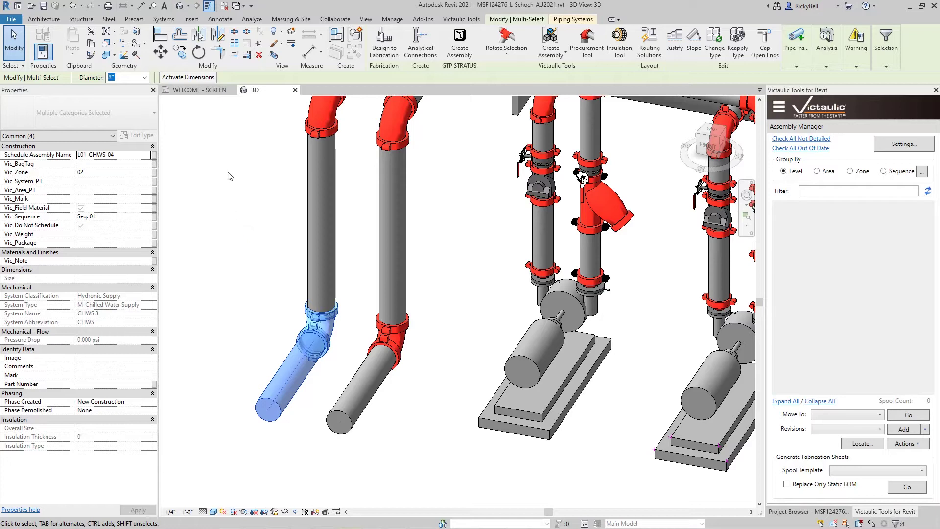
Step: Rotate the selection 45° about the axis pipe with Victaulic Rotate Selection
click(463, 20)
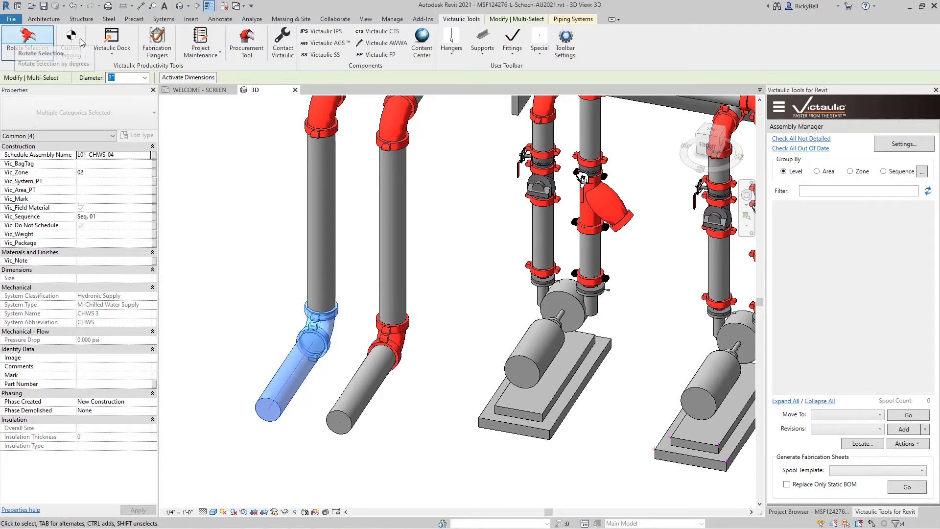
click(543, 21)
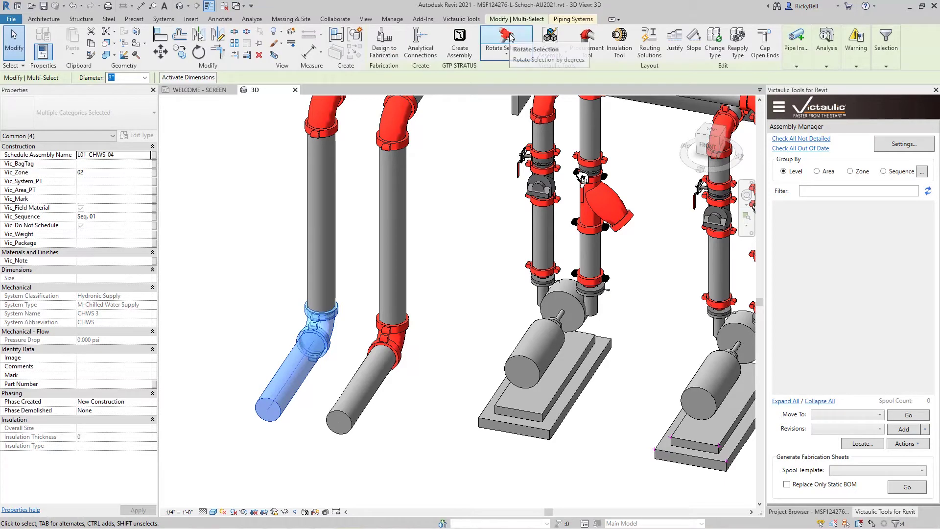
click(508, 37)
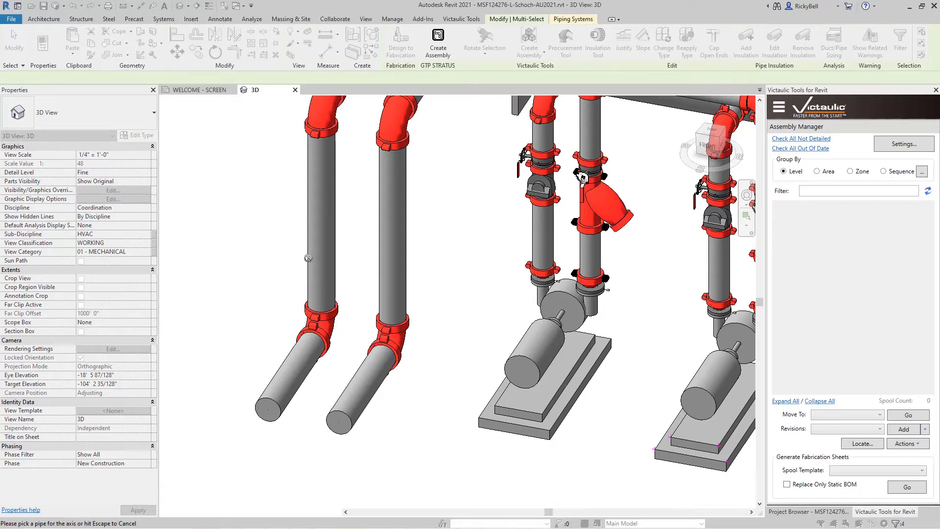
click(321, 233)
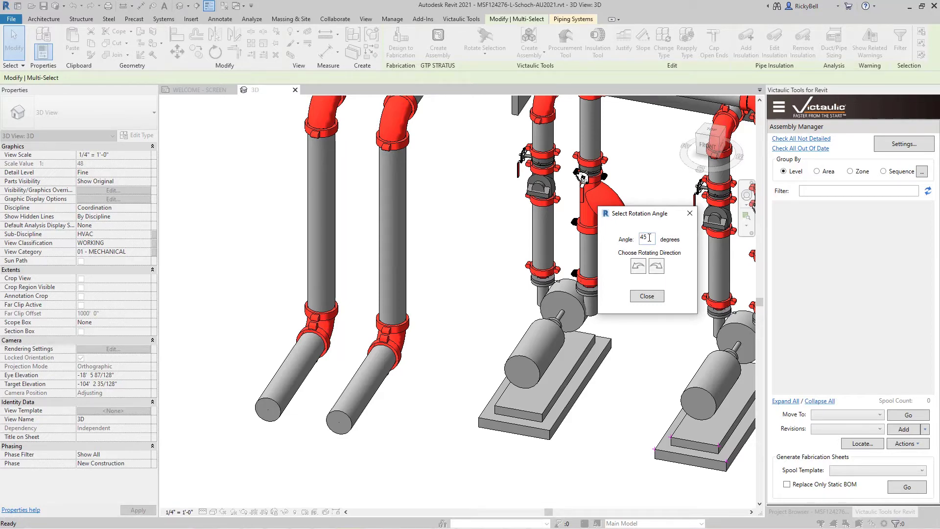
click(640, 268)
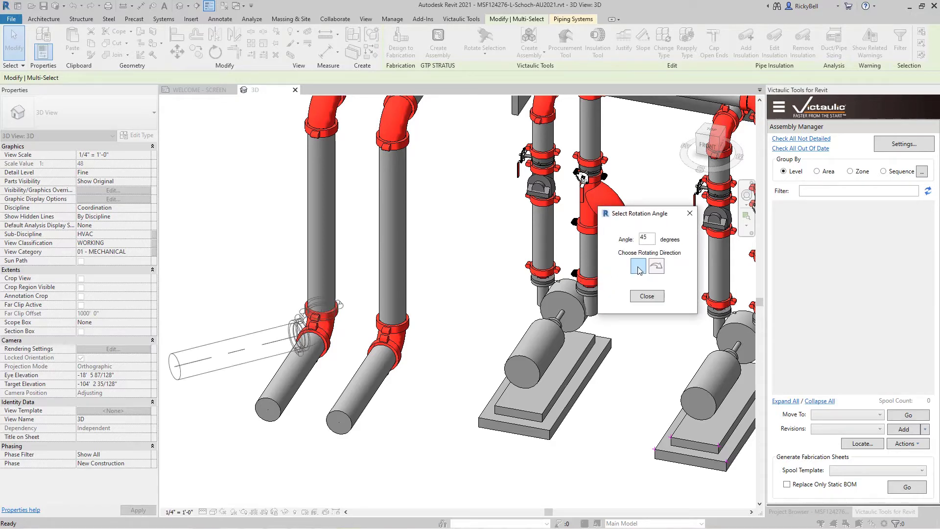
click(639, 268)
click(659, 298)
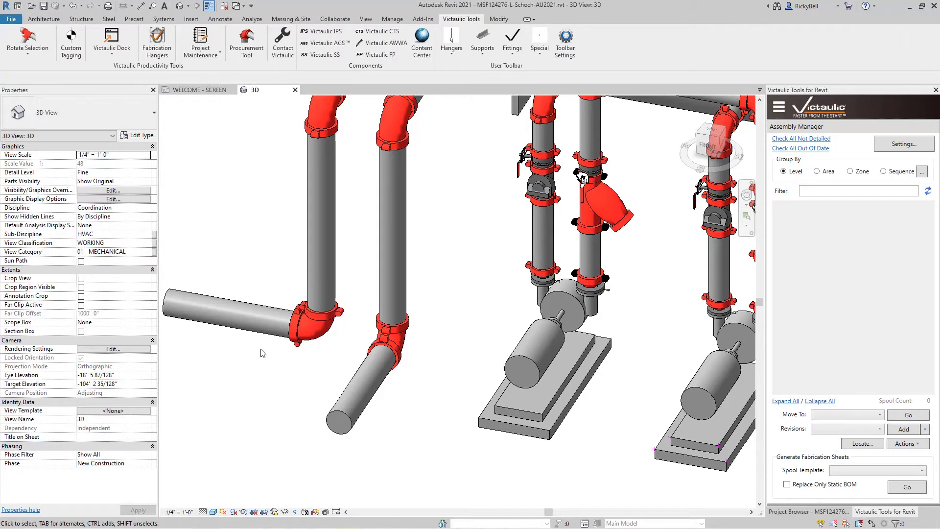
Step: Select the whole left pipe branch to check it, then clear the selection
key(Tab)
click(247, 322)
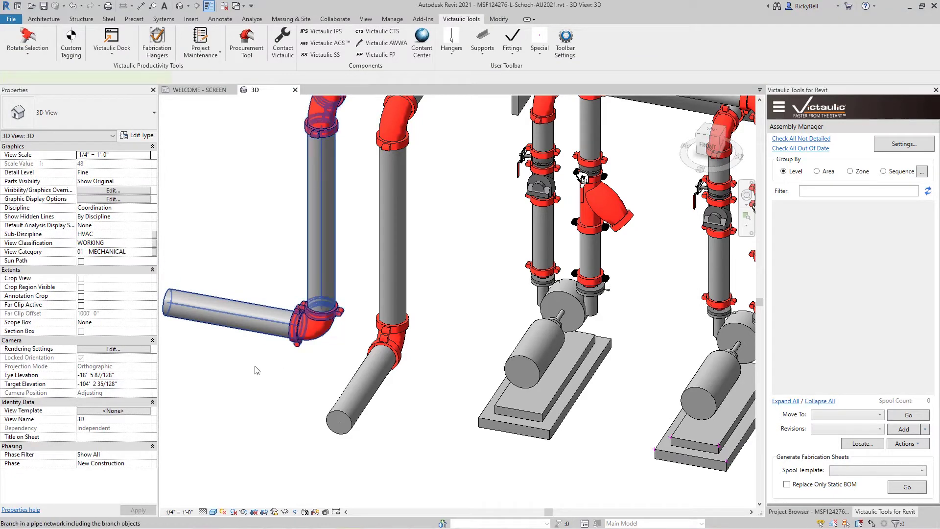
click(254, 370)
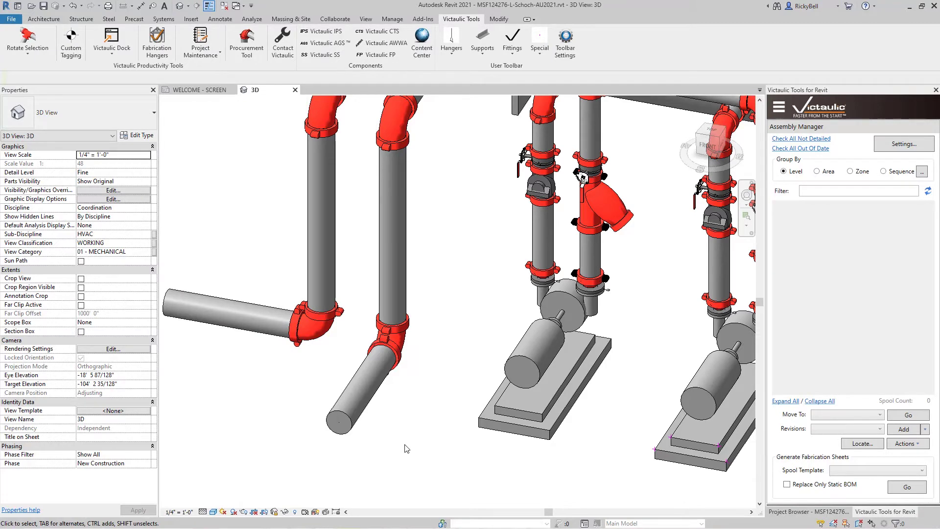
scroll(404, 448, down, 3)
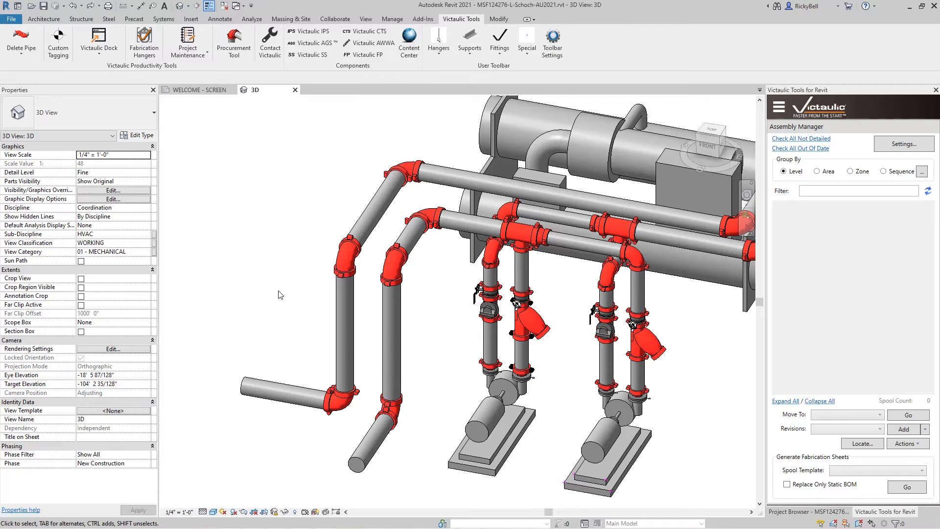
Step: Delete the diagonal drop pipe and the vertical pipe with Victaulic Delete Pipe
click(21, 38)
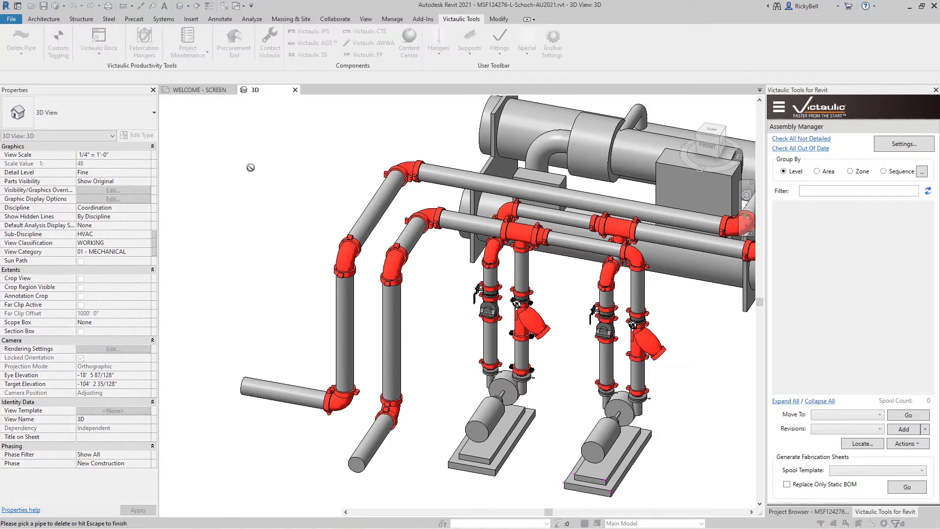
click(379, 210)
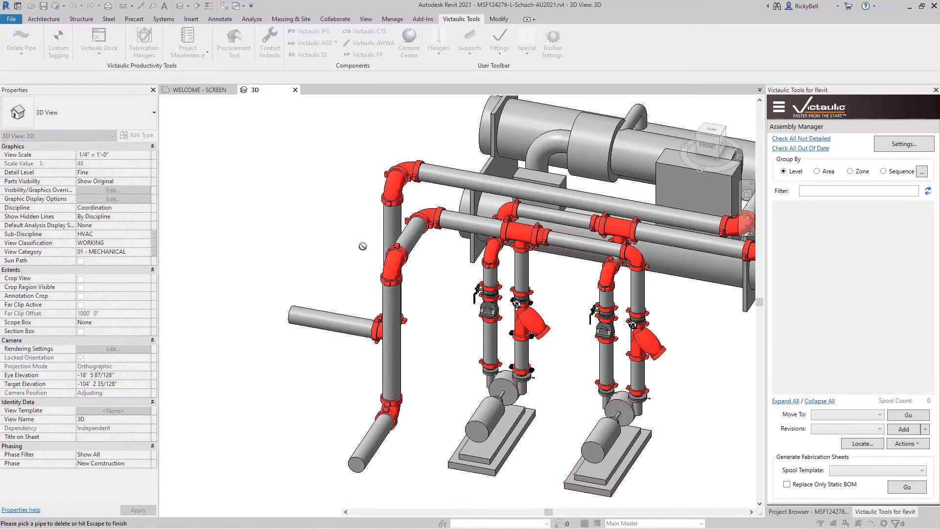
click(392, 224)
key(Escape)
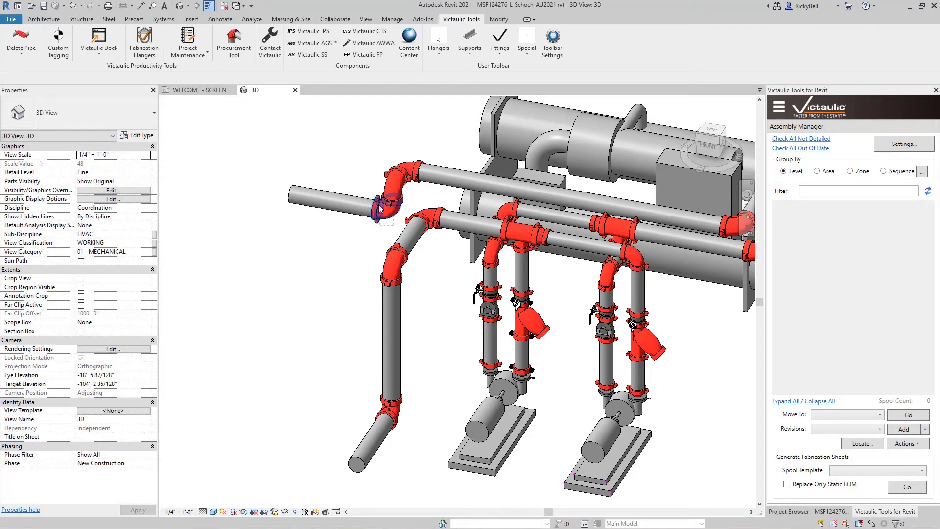
Step: Rotate the short pipe, elbow and couplings 90° in two 45° steps so the pipe points up
drag(380, 208, 282, 150)
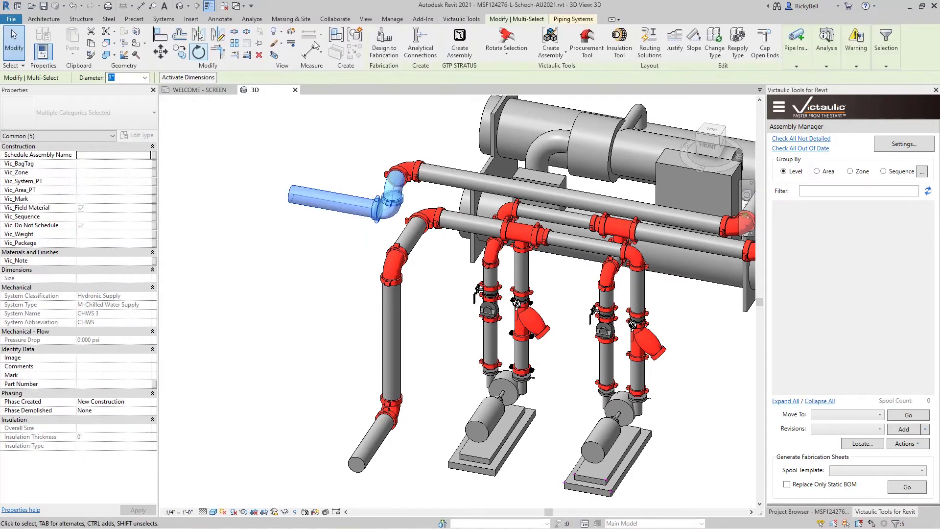
click(506, 42)
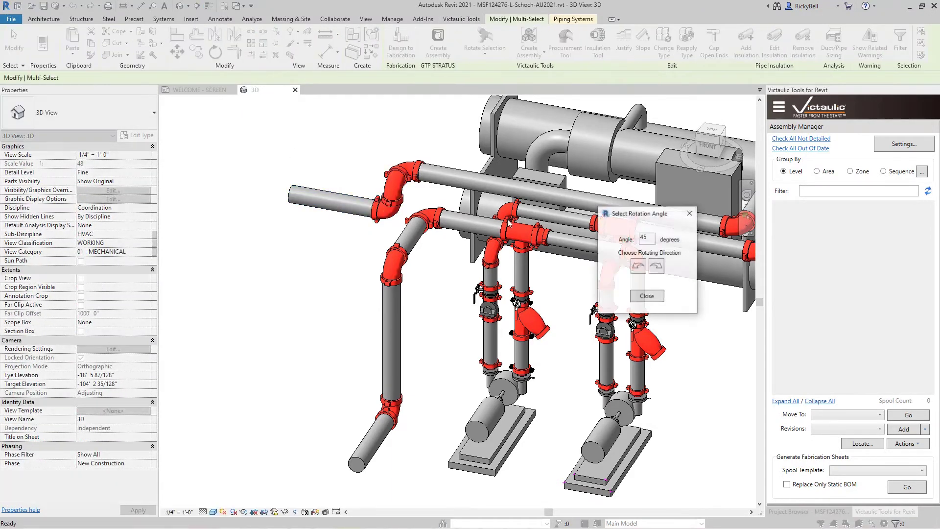
click(656, 266)
click(656, 266)
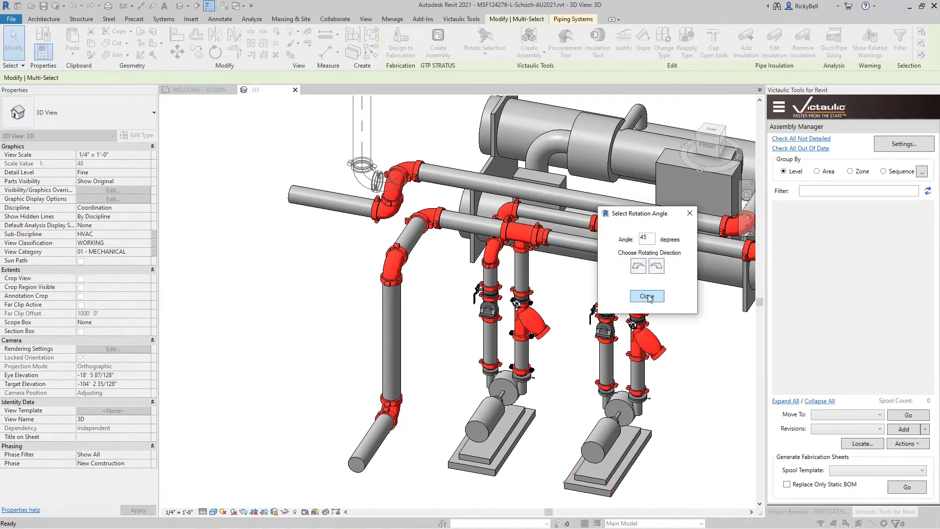
click(647, 297)
scroll(292, 257, up, 4)
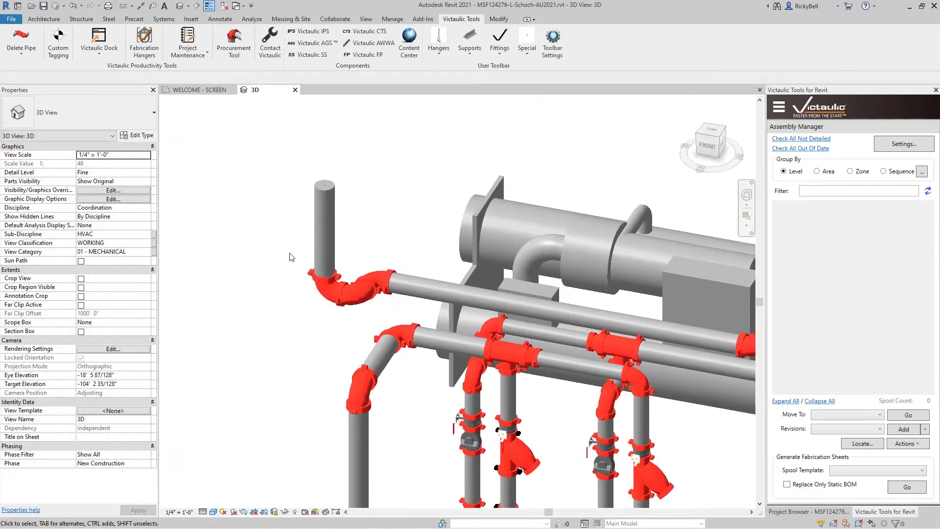
scroll(292, 257, up, 2)
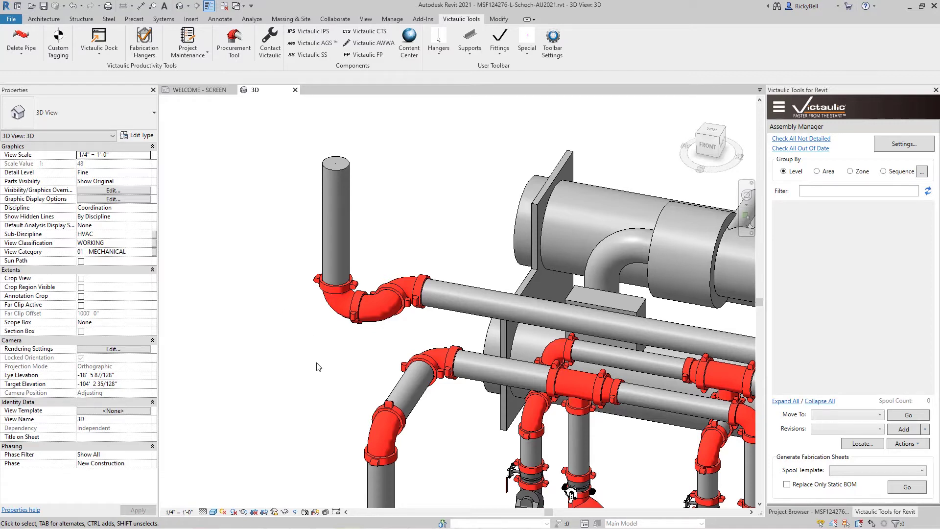
Step: Rotate the two return header couplings 45° about the header pipe
middle_drag(555, 372, 357, 284)
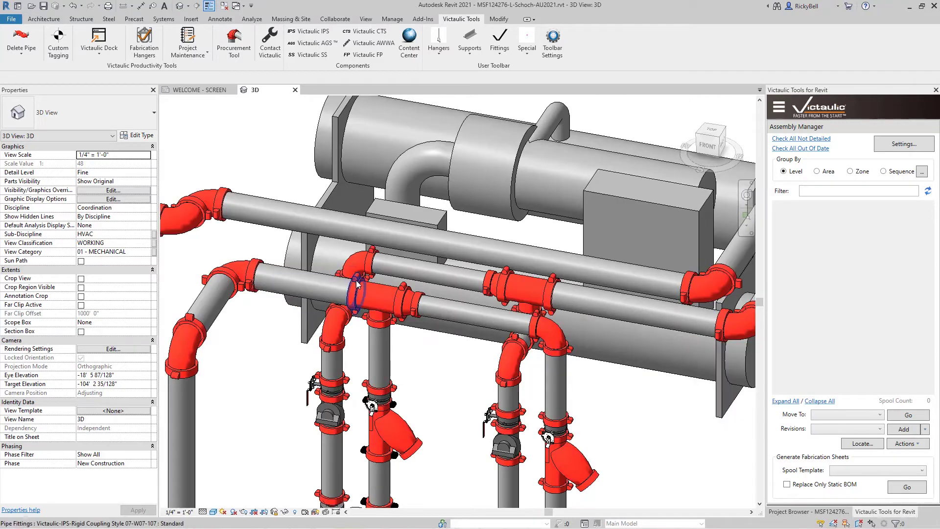
click(356, 284)
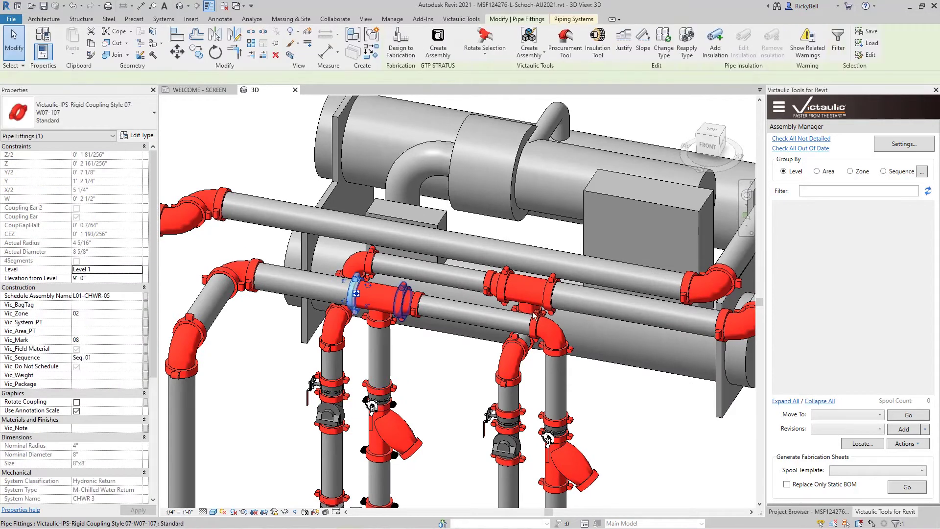
ctrl+click(402, 300)
click(484, 39)
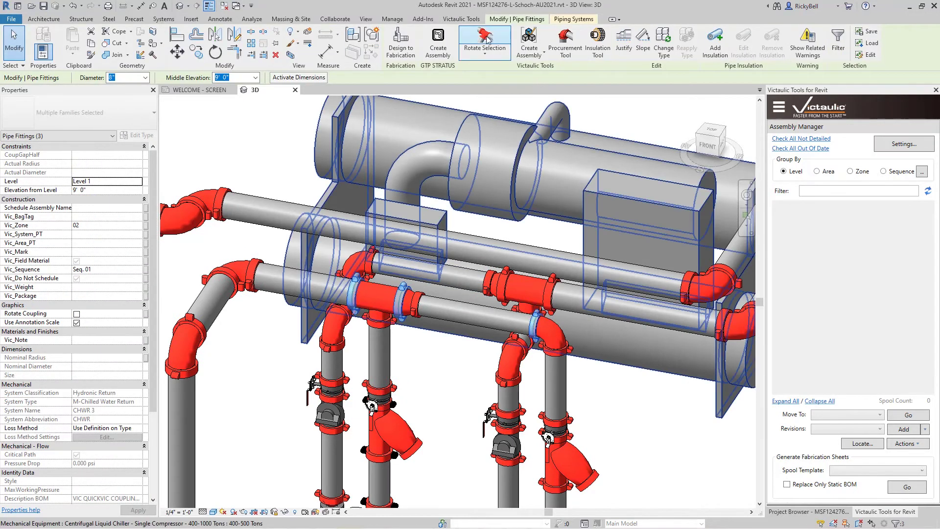
click(463, 311)
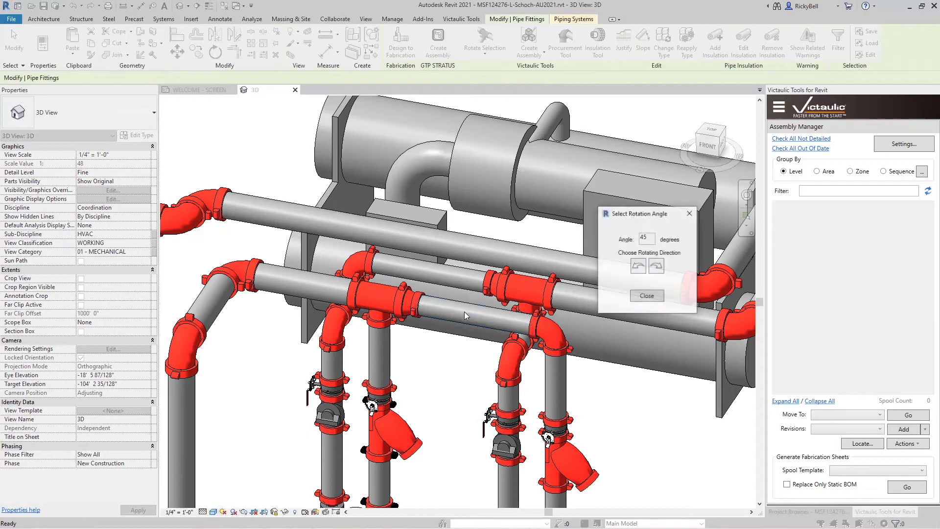
click(657, 268)
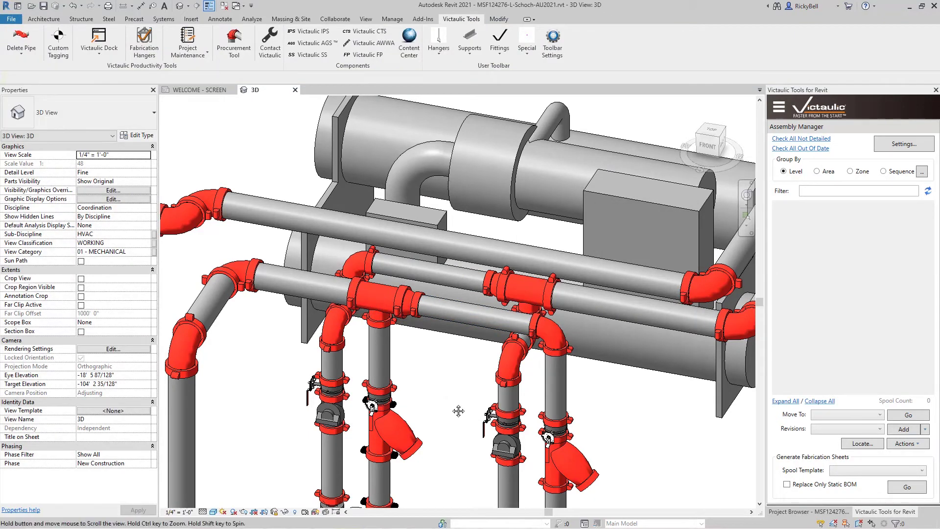
Step: Rotate the left strainer assembly 45° about its riser pipe
middle_drag(457, 410, 455, 291)
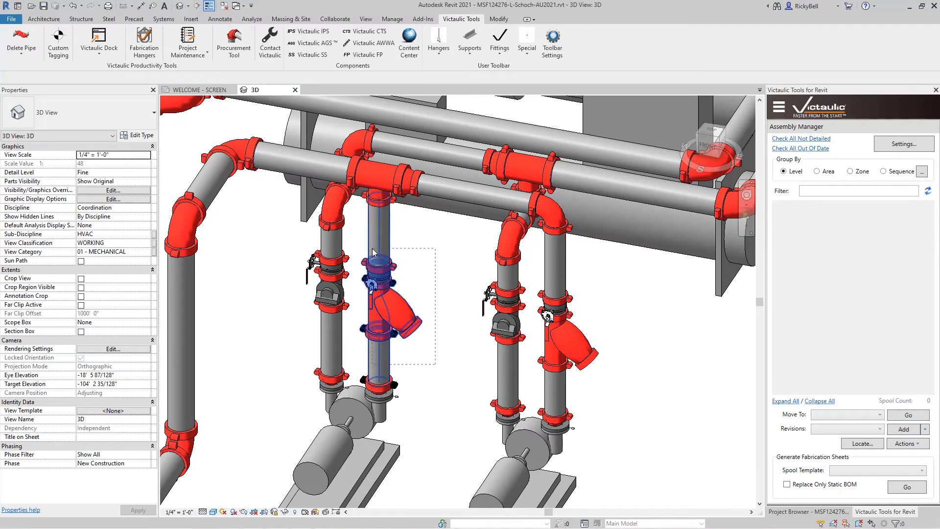
click(373, 252)
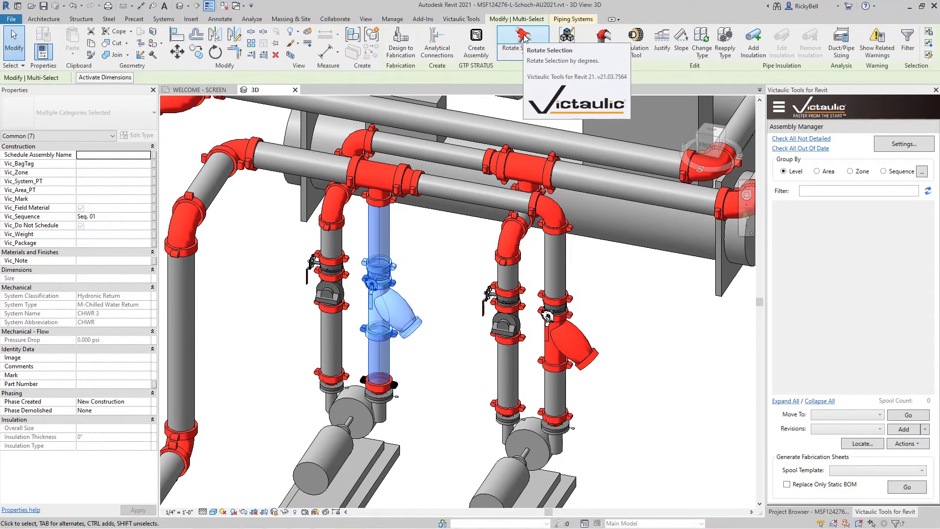
click(523, 38)
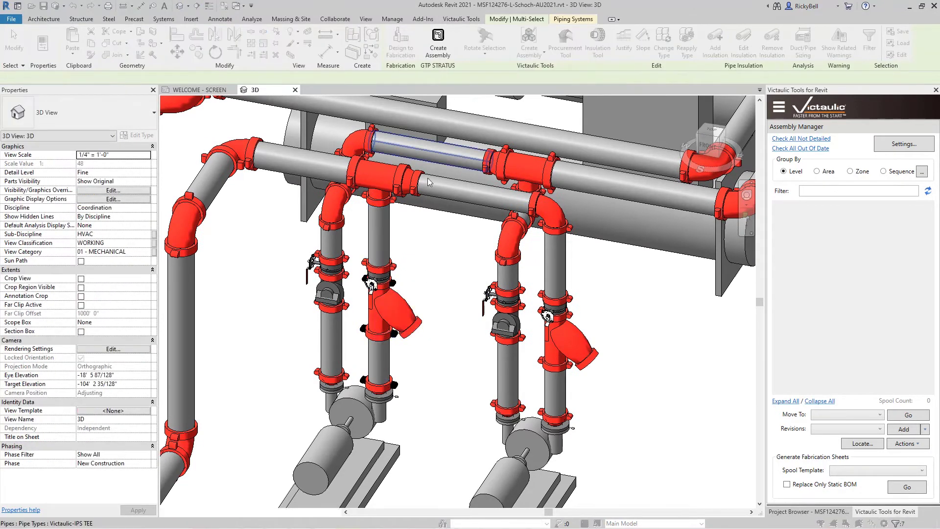
click(377, 236)
click(660, 270)
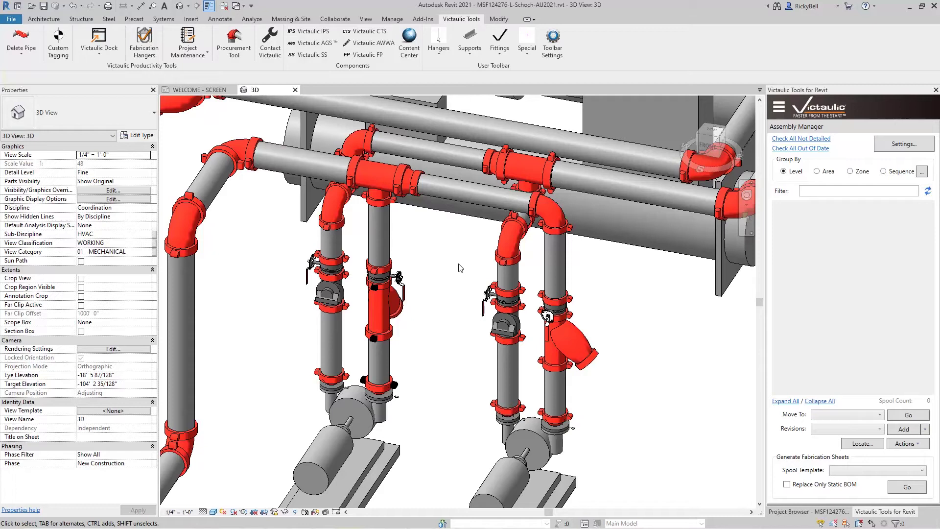
Step: Window-select all the piping and rotate it 45° clockwise about a vertical pipe
scroll(460, 268, down, 6)
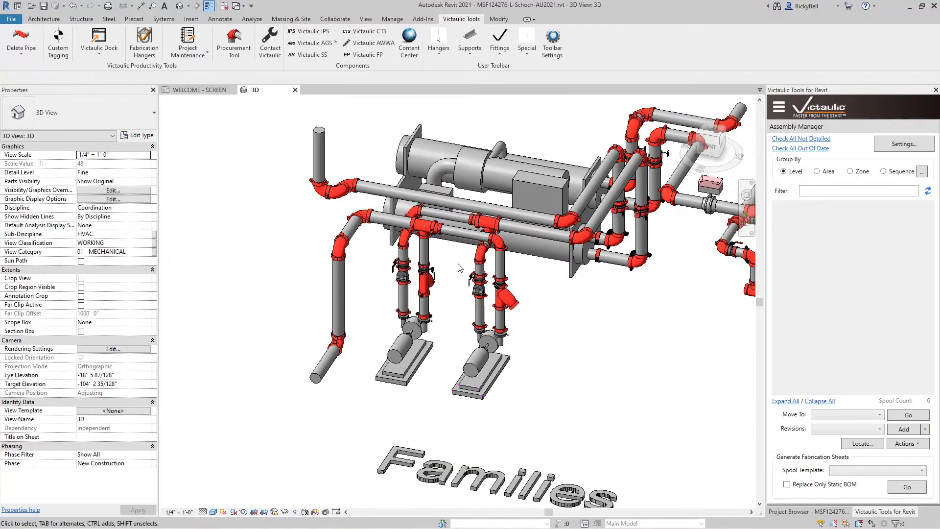
scroll(474, 314, down, 1)
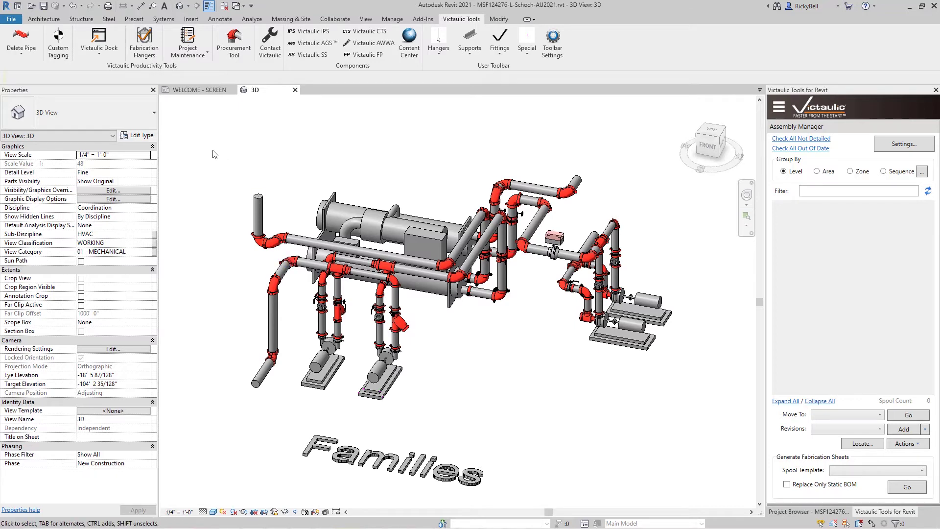
drag(201, 126, 715, 431)
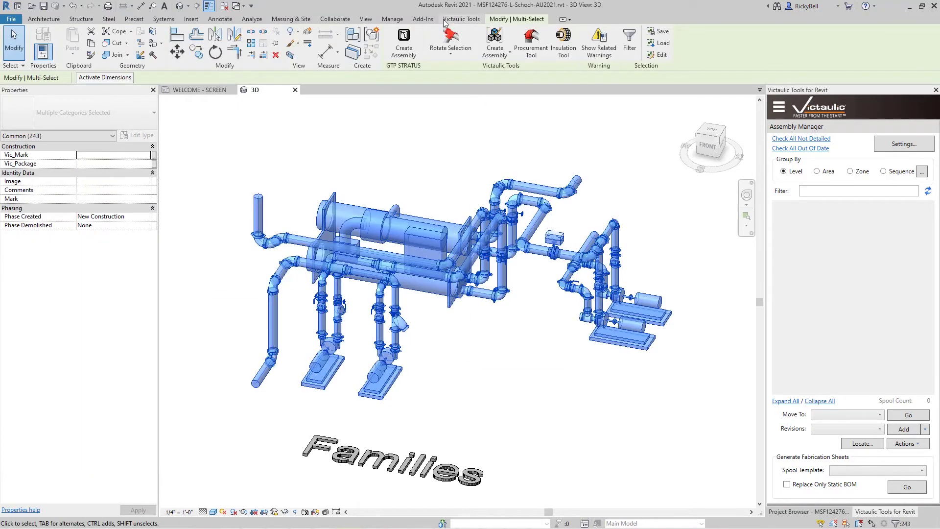
click(450, 38)
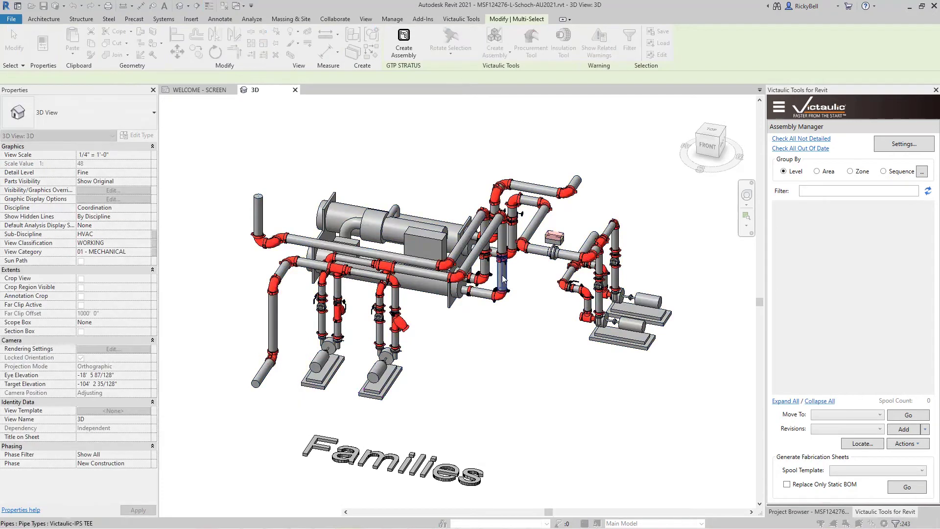
click(488, 265)
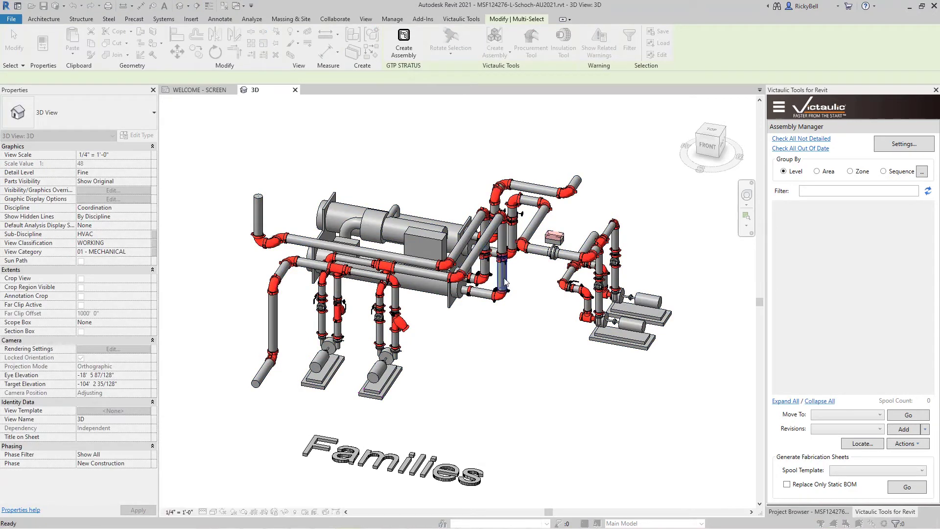
click(656, 266)
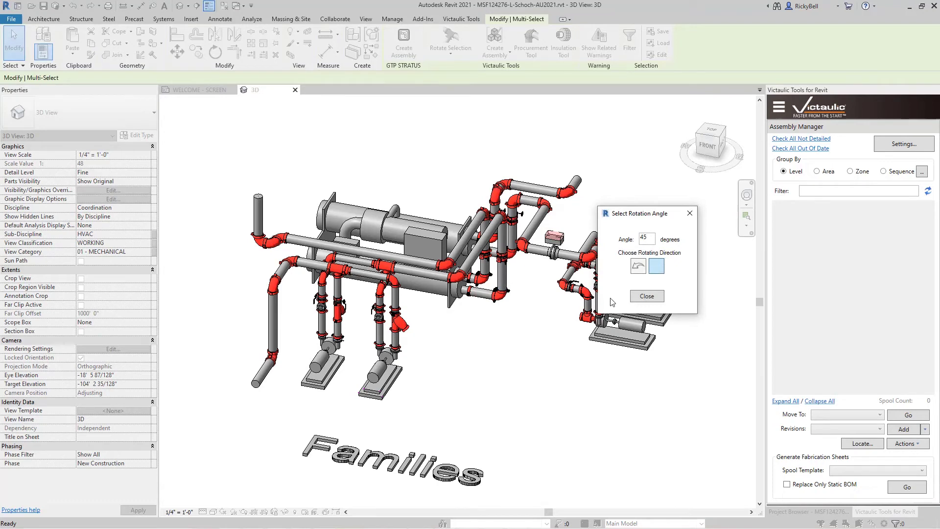
click(649, 297)
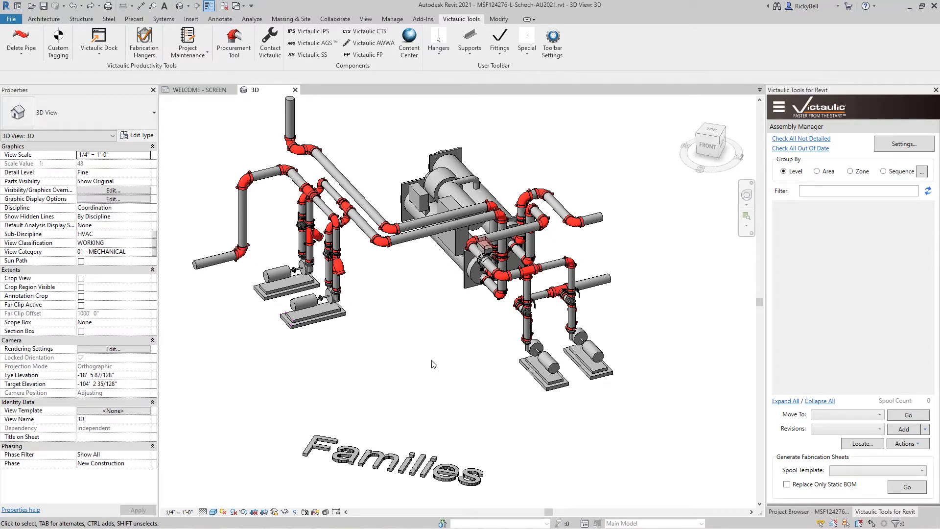
Step: Start the Pipe tool with PI and choose the Victaulic-IPS TEE pipe type
key(p)
key(i)
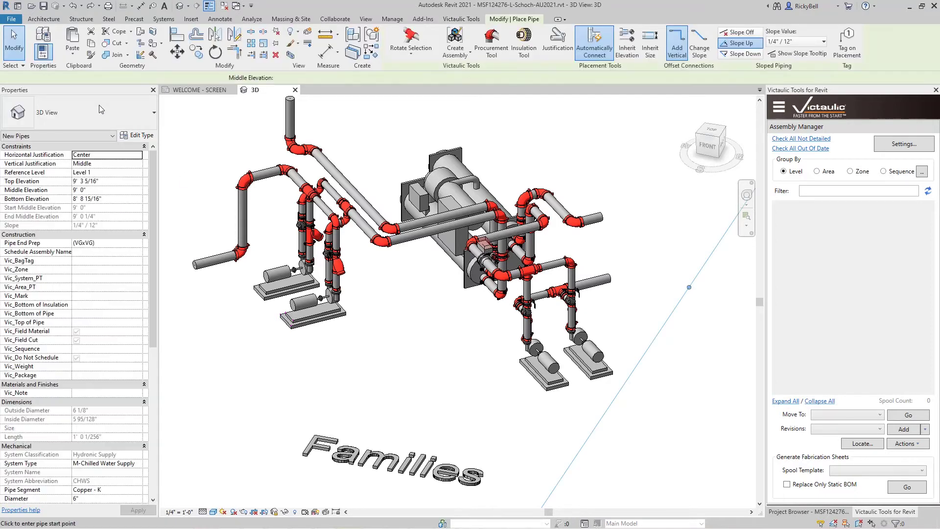
click(78, 113)
scroll(81, 286, down, 1)
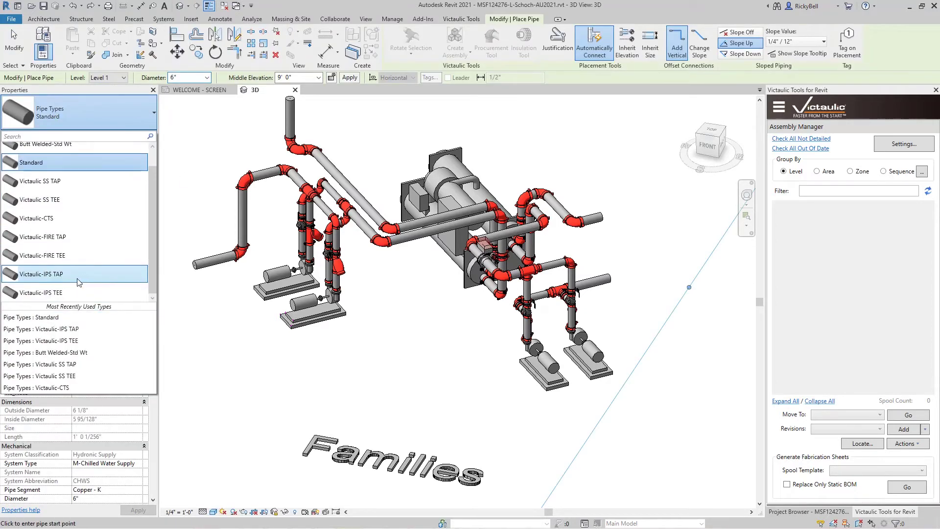
click(66, 293)
scroll(440, 421, down, 2)
scroll(294, 304, up, 5)
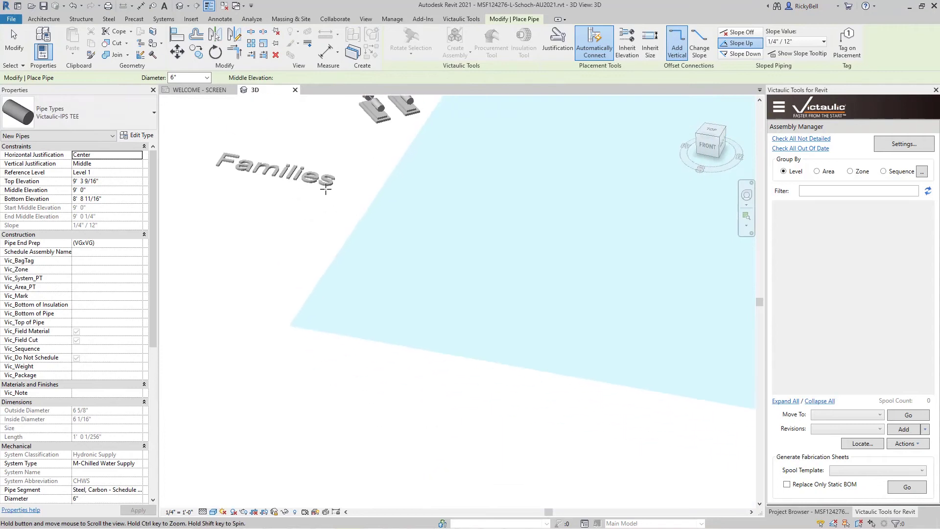
Step: Draw the five-segment zigzag run with elbows and window-select its offset section
click(196, 302)
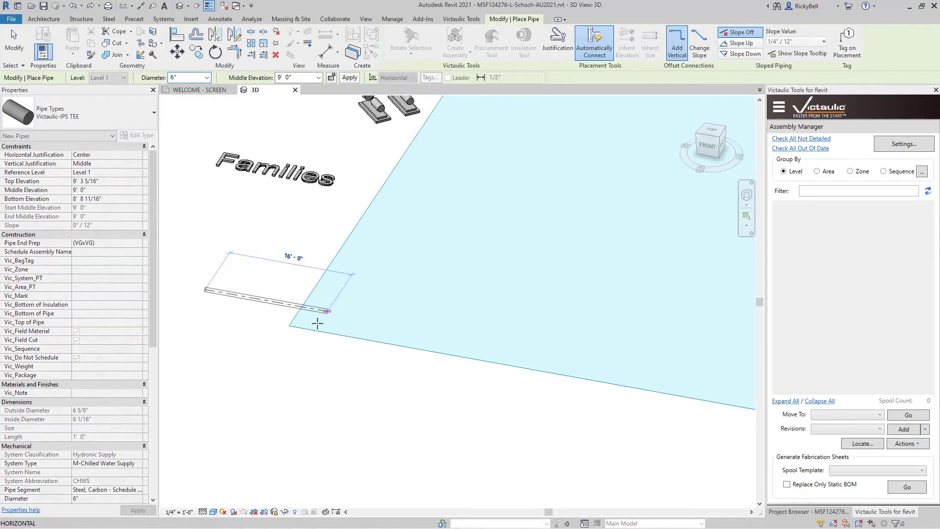
click(363, 261)
click(460, 275)
click(493, 215)
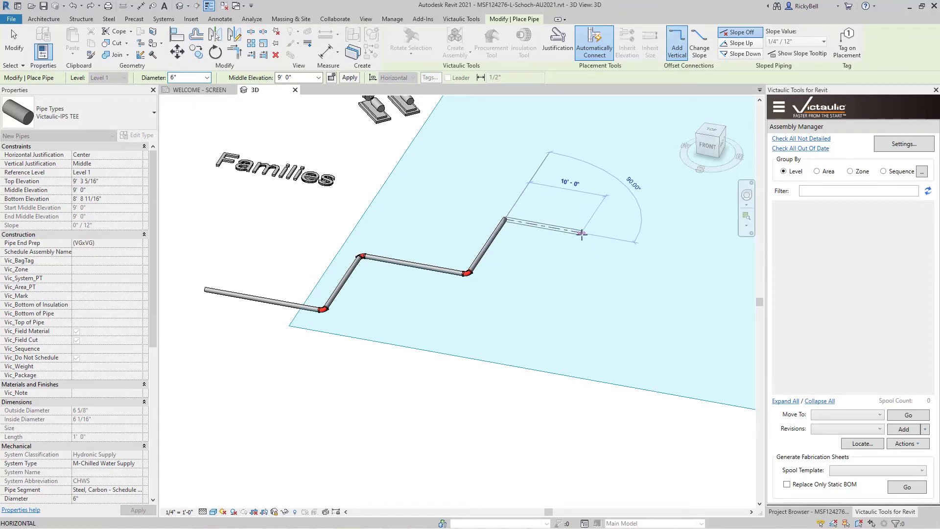
click(580, 234)
key(Escape)
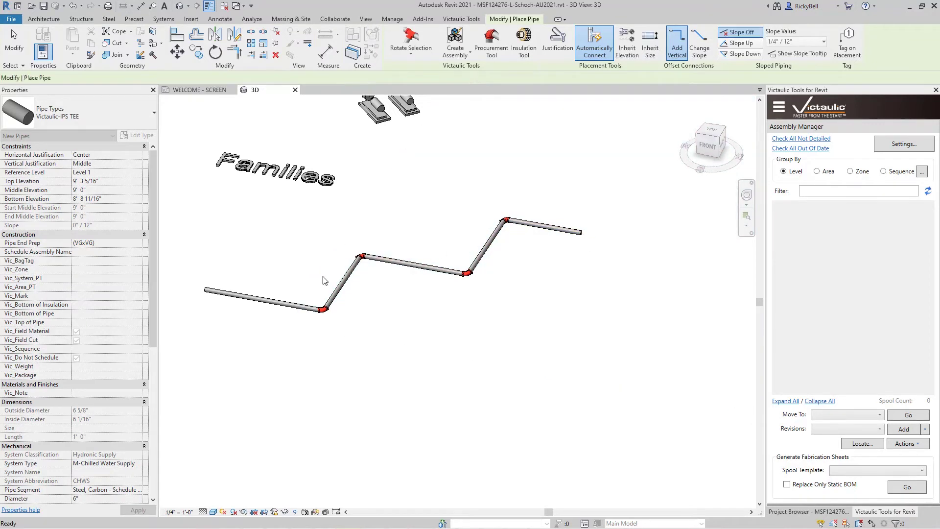
key(Escape)
scroll(307, 277, up, 2)
drag(298, 205, 425, 390)
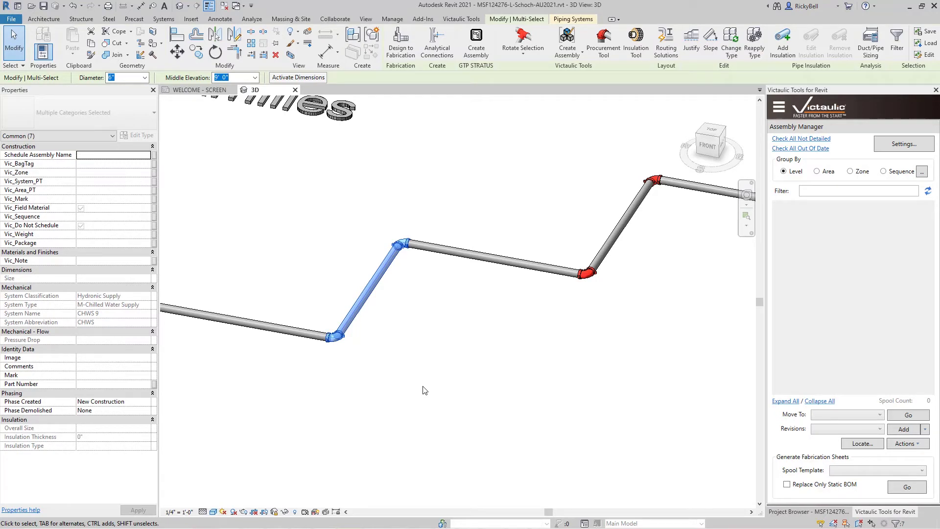
Step: Roll the offset section in four 45° increments about the straight pipe so it dips below
click(525, 35)
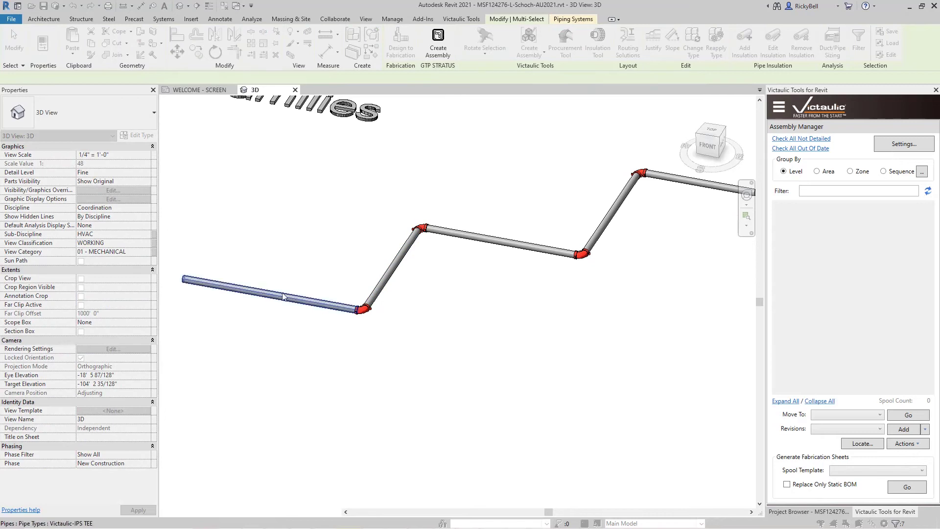
click(304, 300)
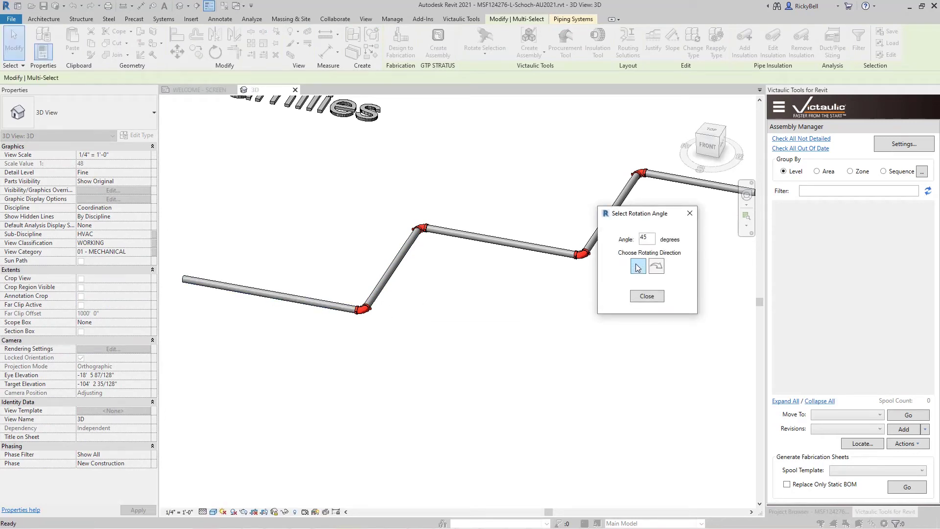
click(640, 268)
click(638, 267)
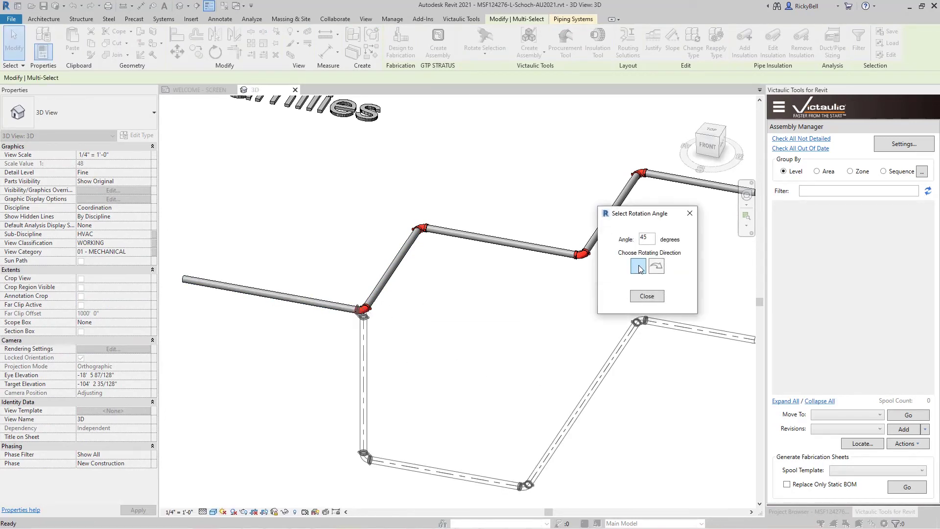
click(639, 266)
click(638, 267)
click(647, 296)
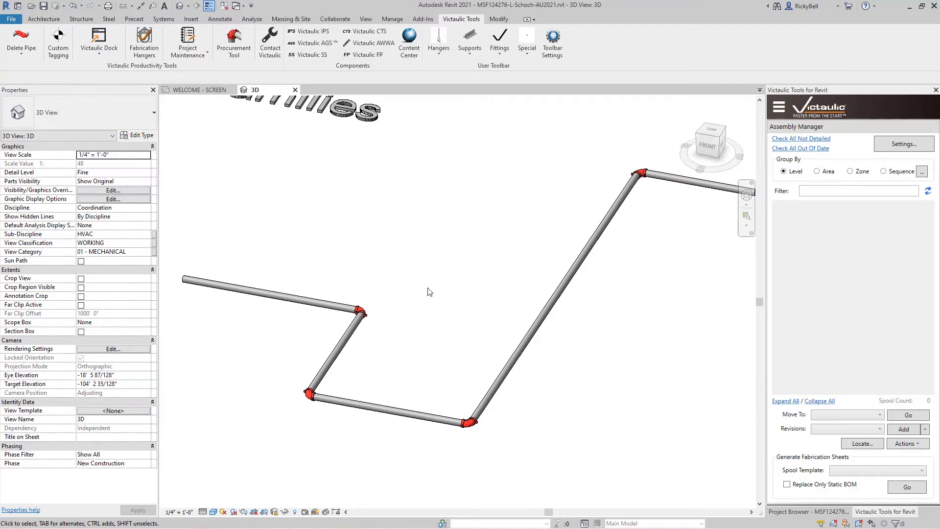
scroll(430, 292, down, 2)
Step: Draw a straight Standard pipe with Slope Up enabled
middle_drag(441, 317, 460, 176)
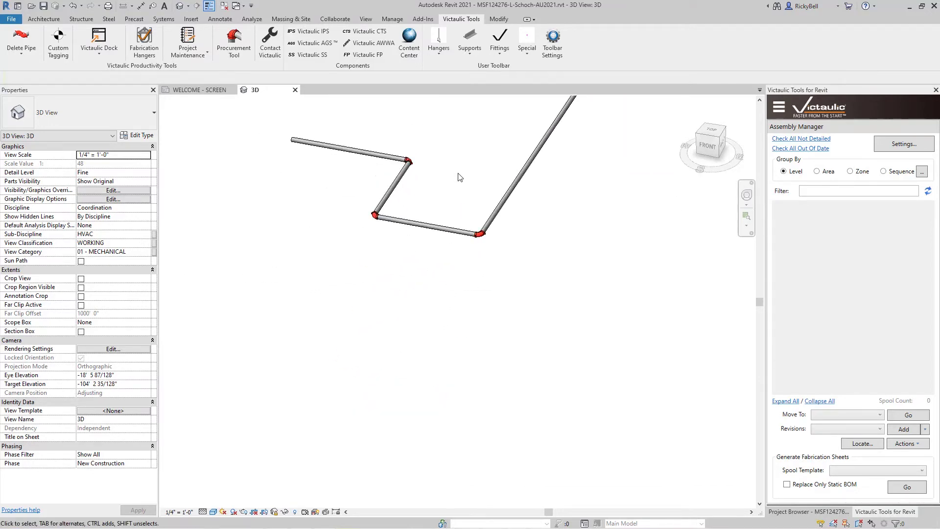
key(p)
key(i)
click(747, 47)
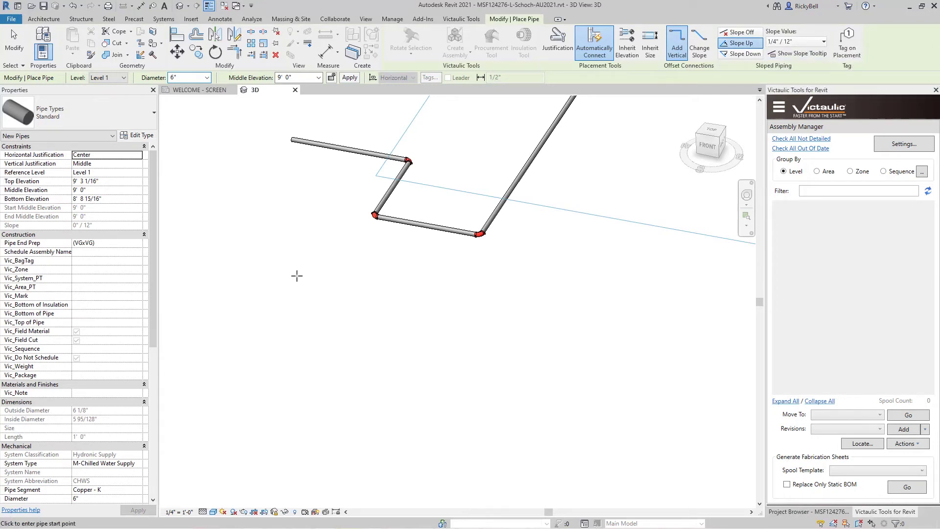
click(256, 298)
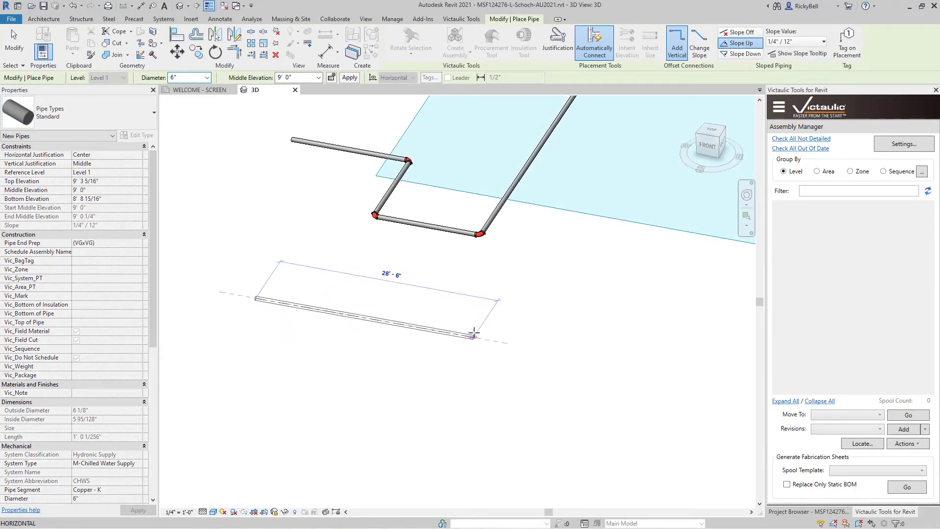
click(538, 344)
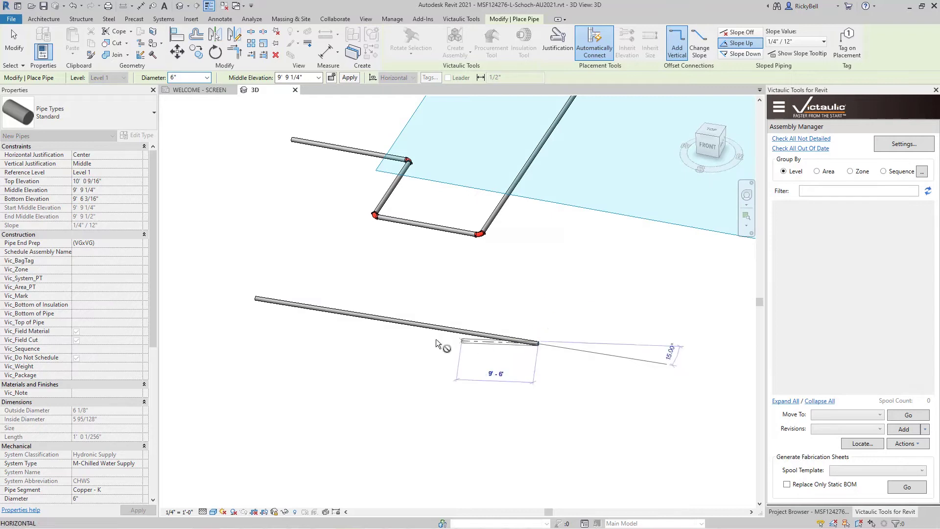
key(Escape)
key(Escape)
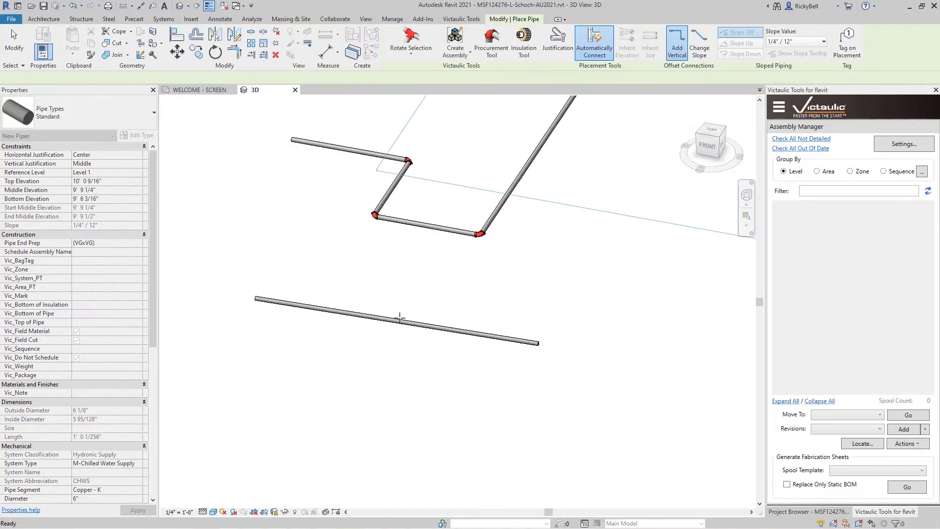
Step: Tee a 45° branch pipe off the sloped pipe and select the tee and branch
scroll(399, 318, up, 5)
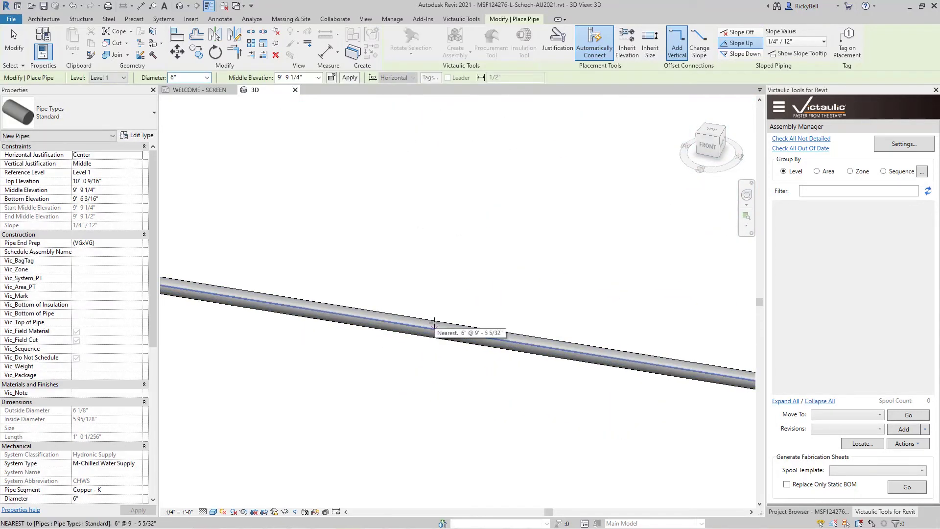
click(434, 323)
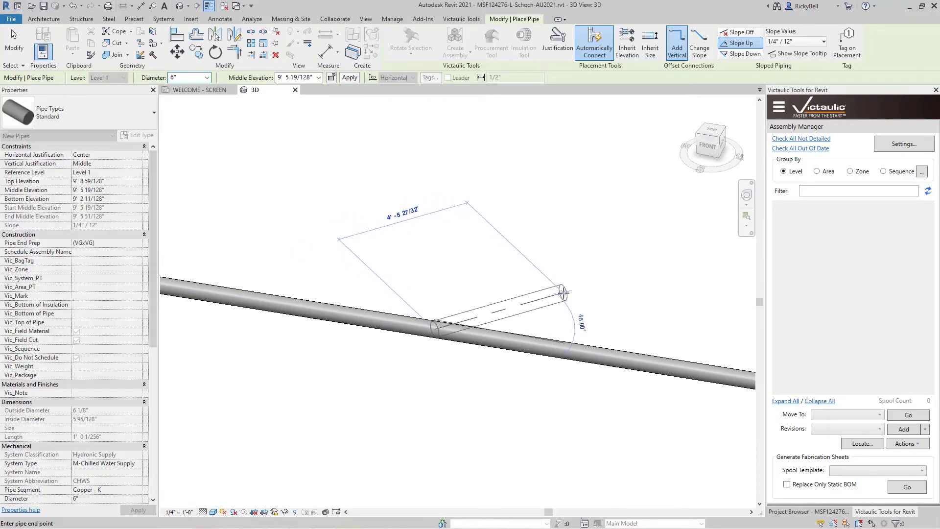
click(564, 297)
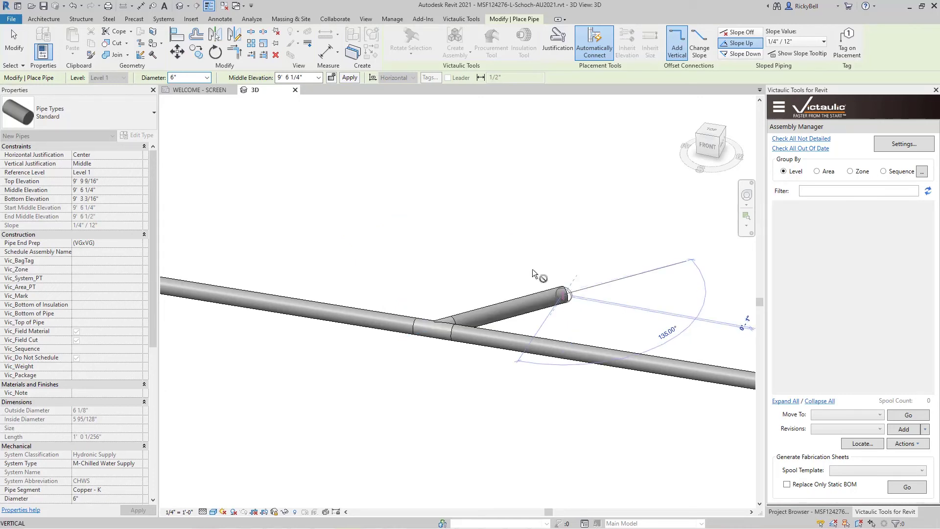
key(Escape)
key(Escape)
drag(366, 216, 587, 401)
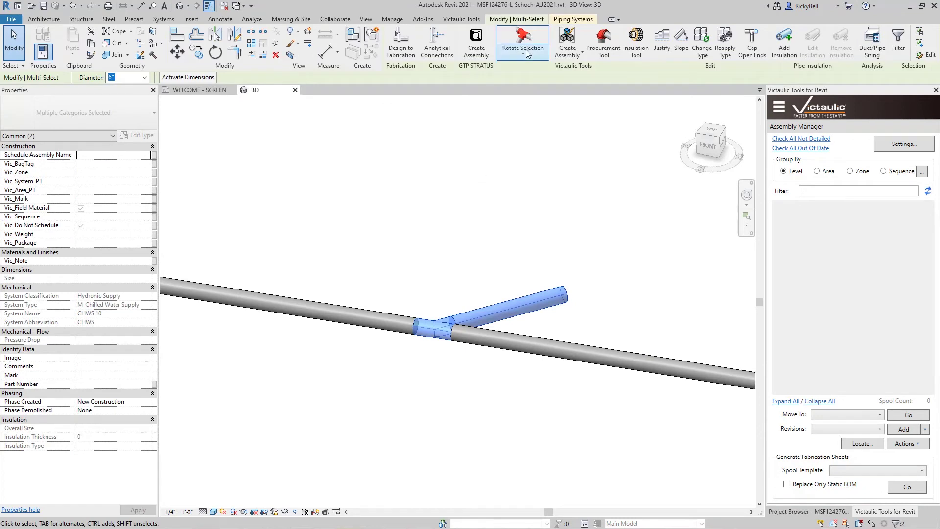
click(529, 41)
Step: Roll the tee and branch 45° about the main pipe so the branch climbs, then select the branch
click(360, 317)
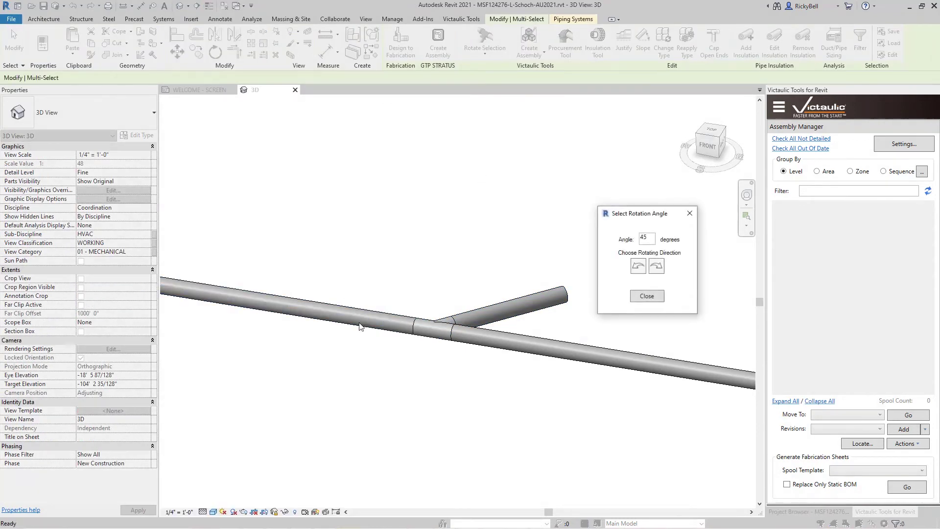
click(637, 265)
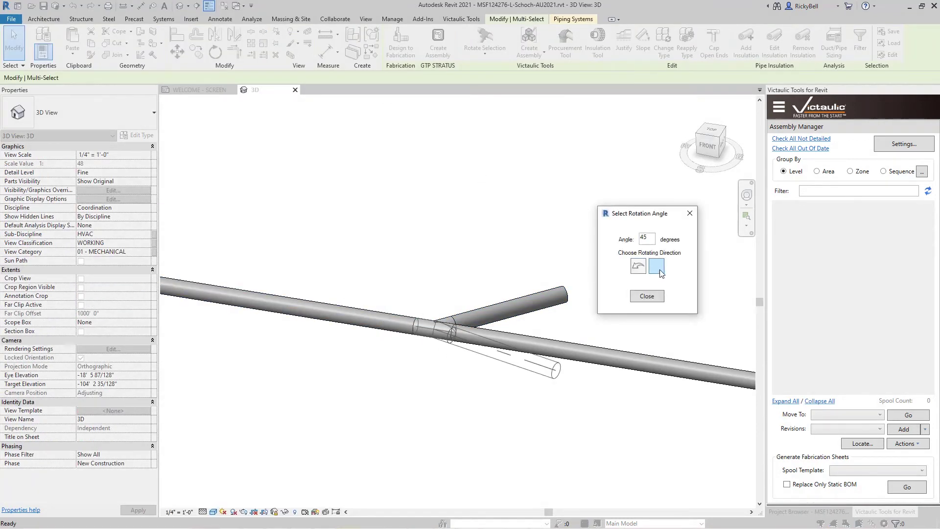
click(658, 267)
click(659, 271)
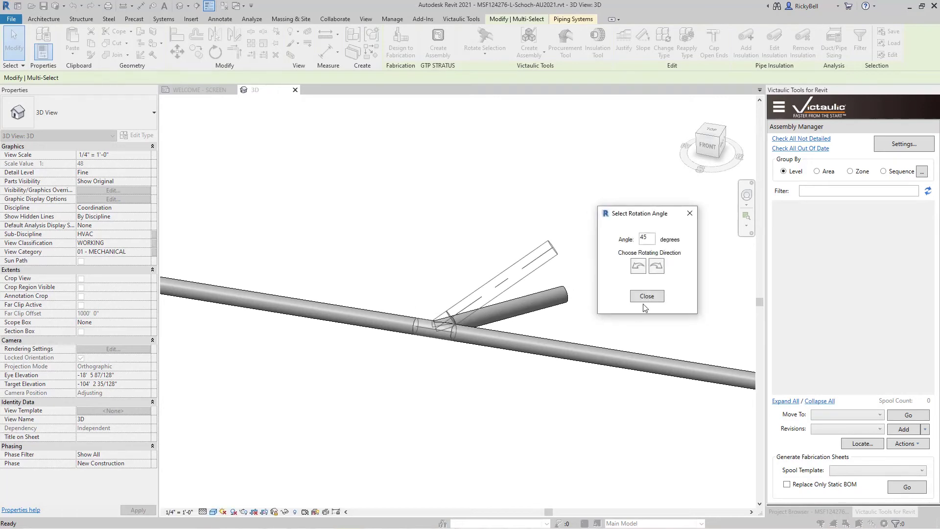
click(647, 297)
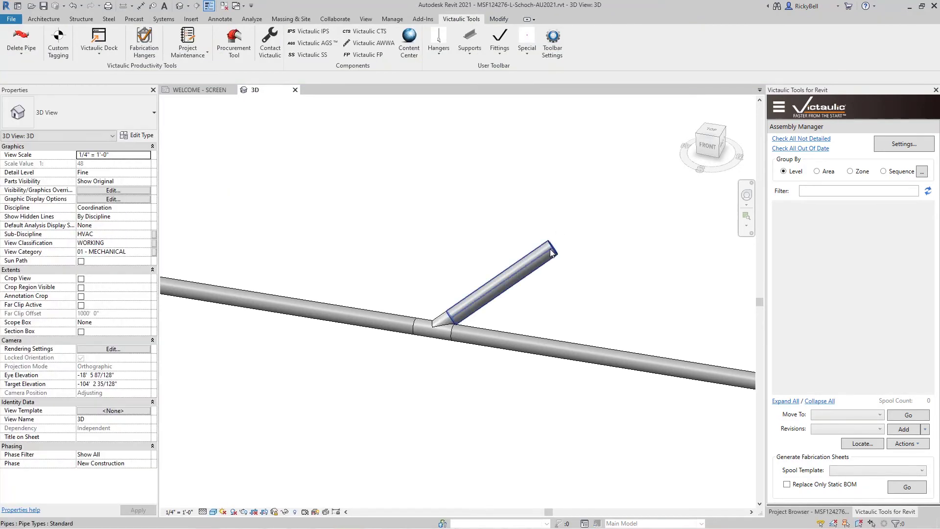
click(553, 247)
right_click(553, 248)
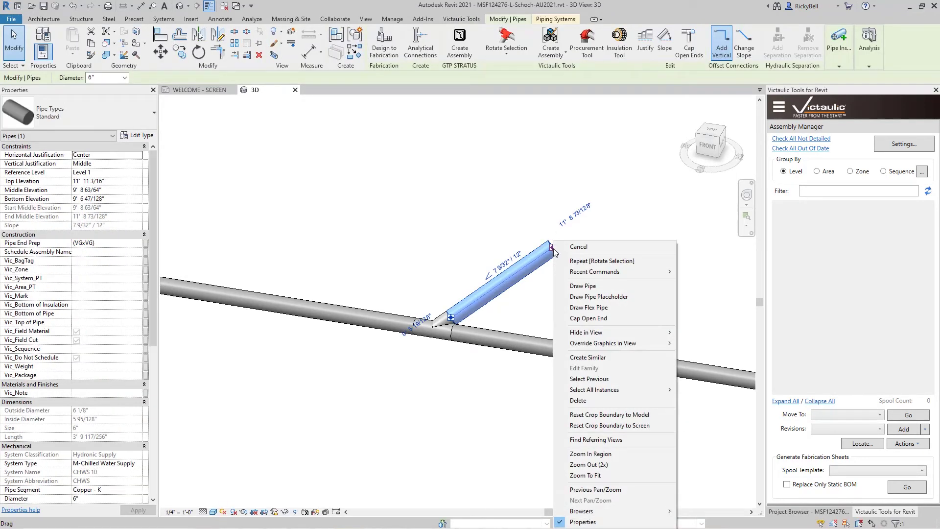
Step: Extend a steeper pipe segment from the branch end, joined by an elbow
click(584, 285)
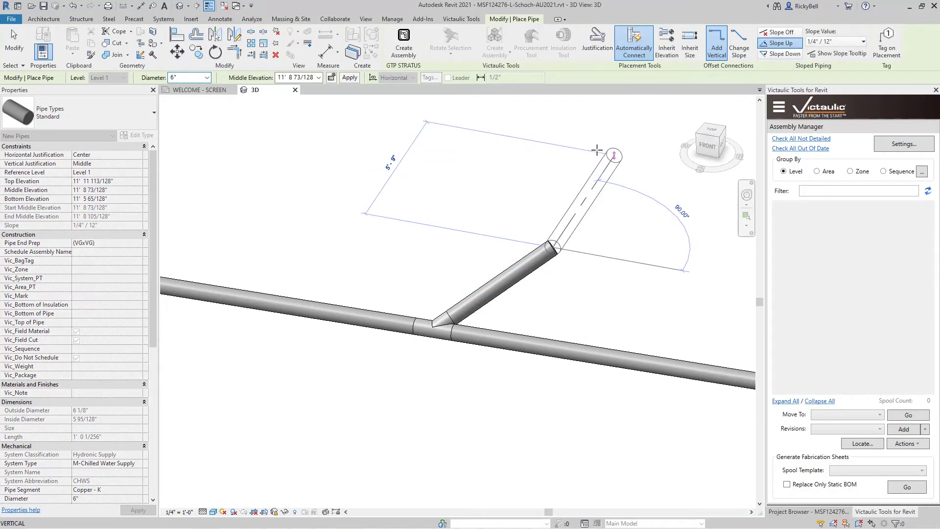
click(606, 148)
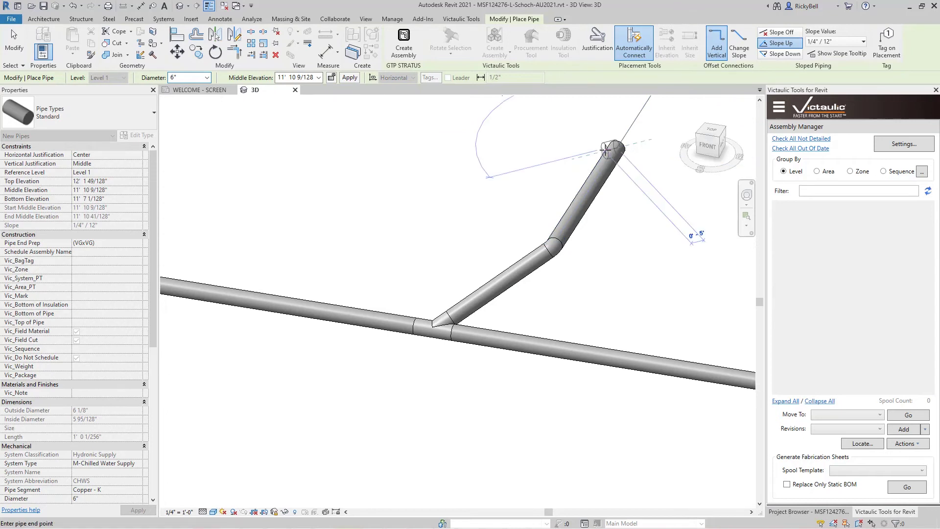
key(Escape)
key(Escape)
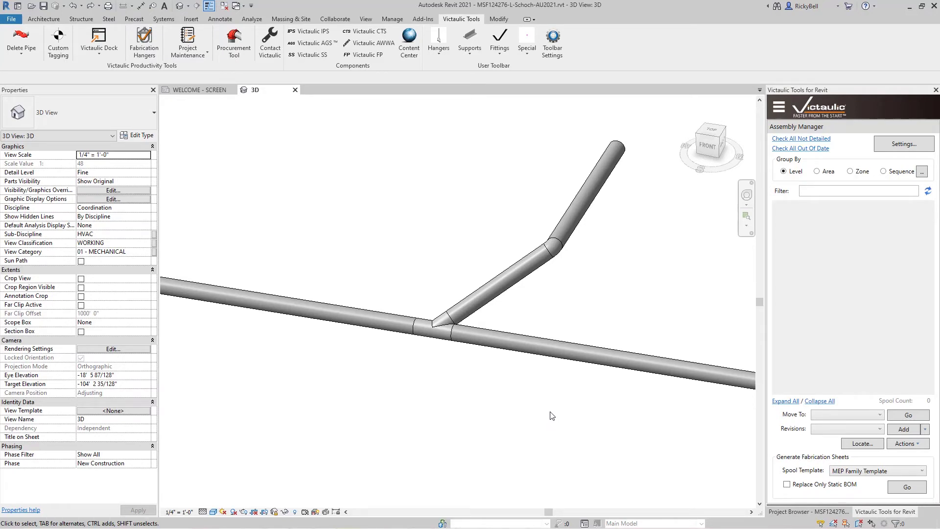
Step: Make the top pipe and elbow into assembly CWR-01 and generate its fabrication sheet
scroll(561, 410, down, 8)
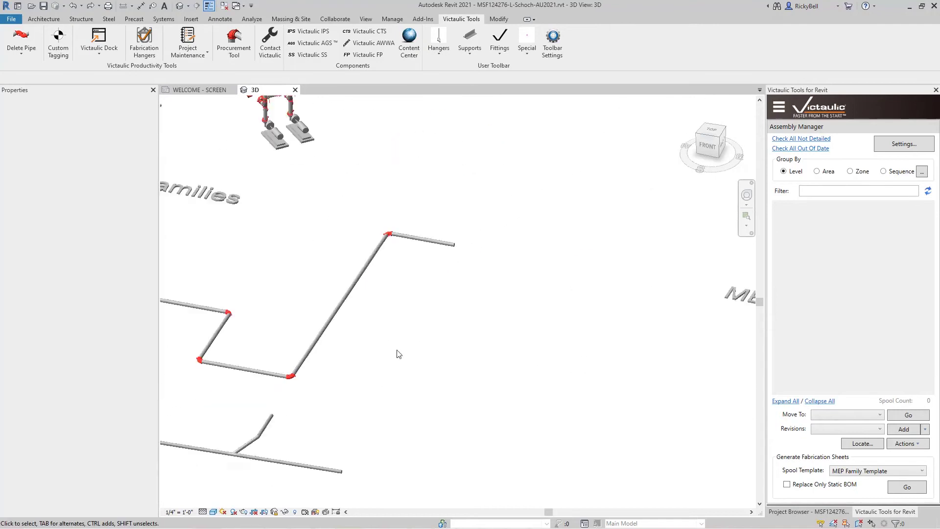
scroll(518, 281, up, 8)
click(464, 206)
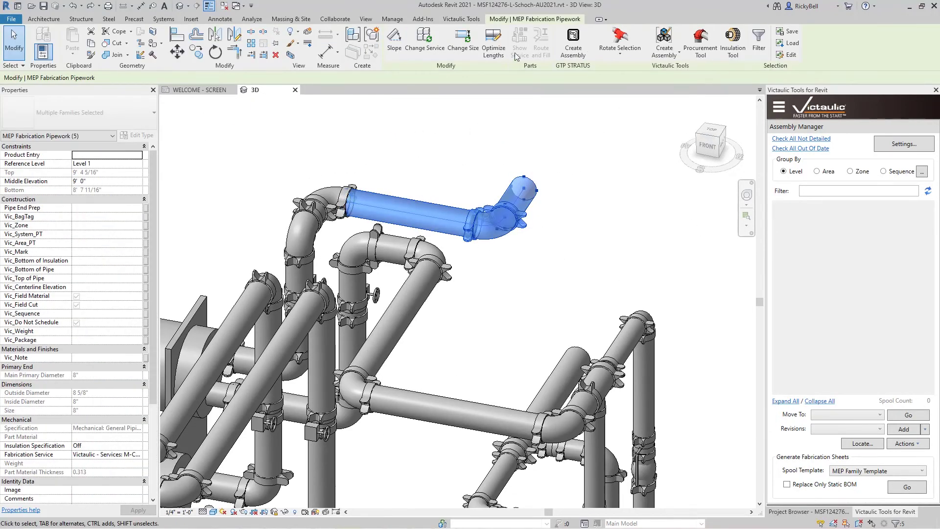
click(664, 40)
click(421, 333)
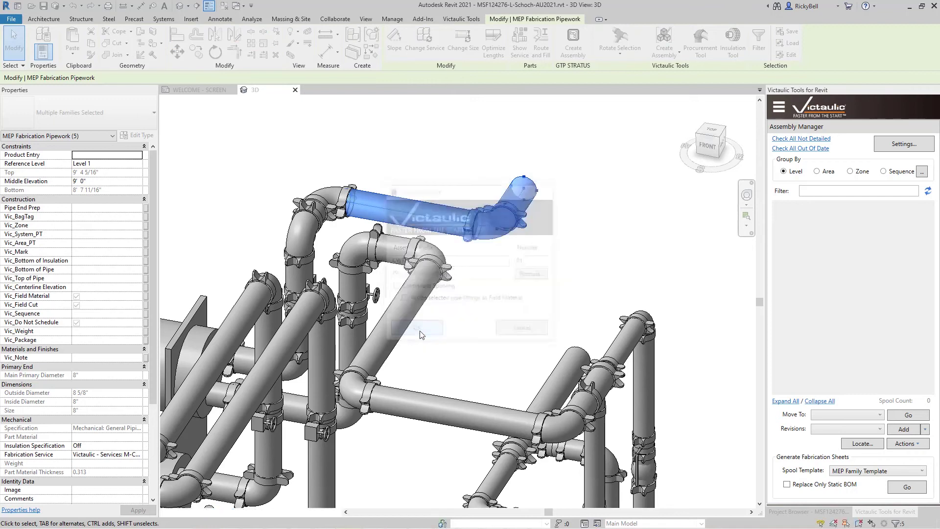
click(892, 485)
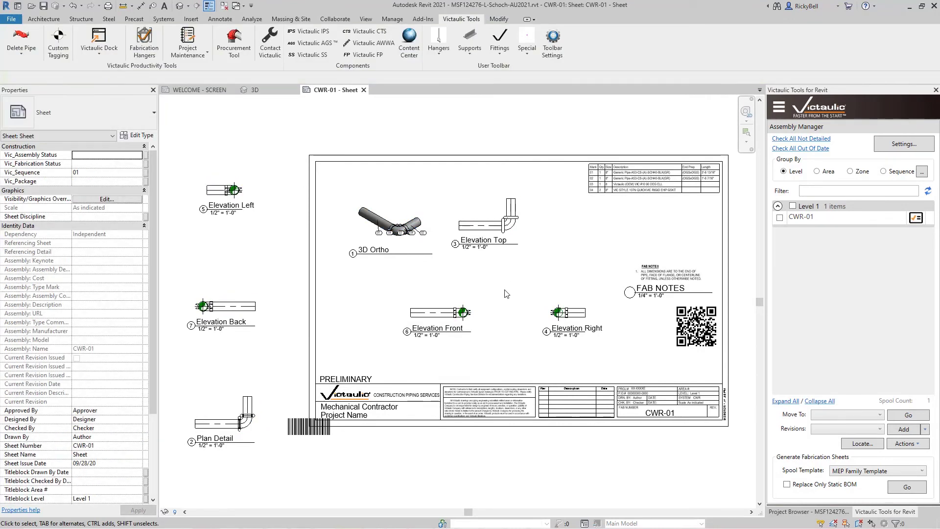
Step: Select the Elevation Top viewport on sheet CWR-01 and show its Rotation on Sheet choices
scroll(480, 216, up, 5)
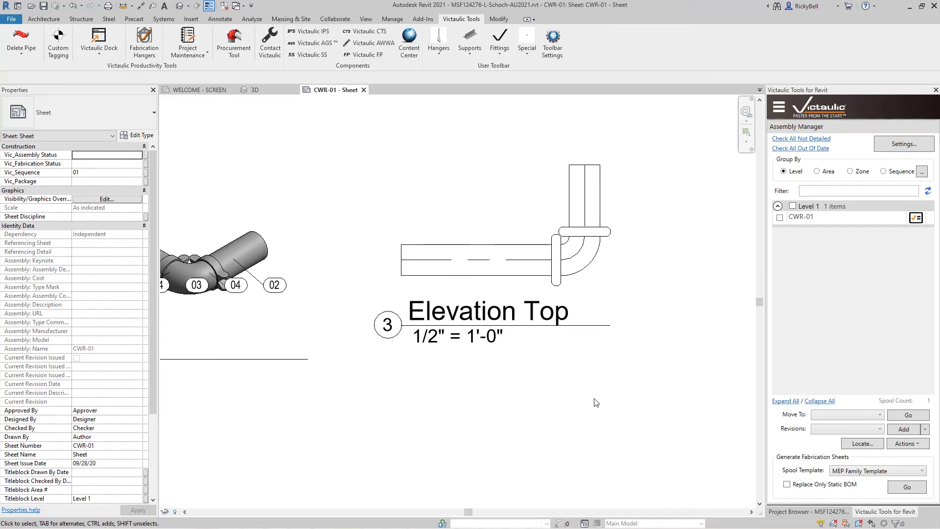
click(509, 244)
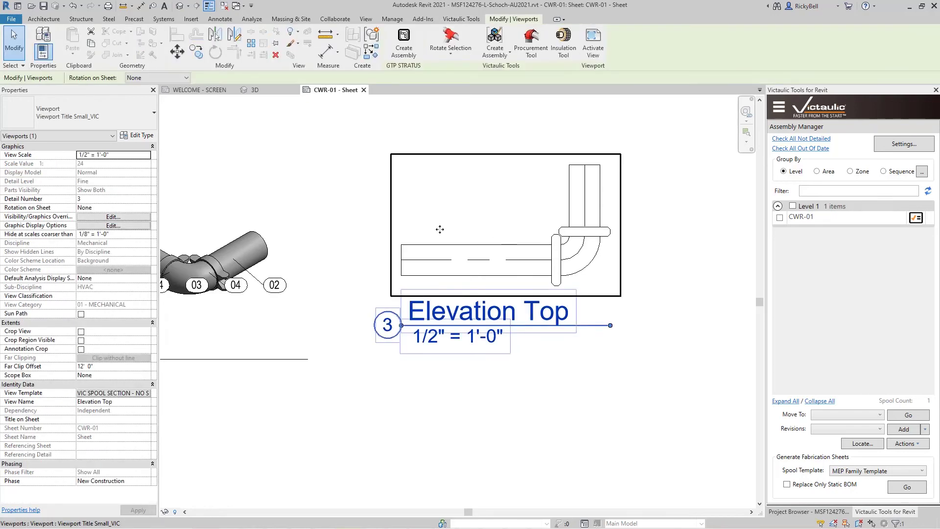
click(186, 78)
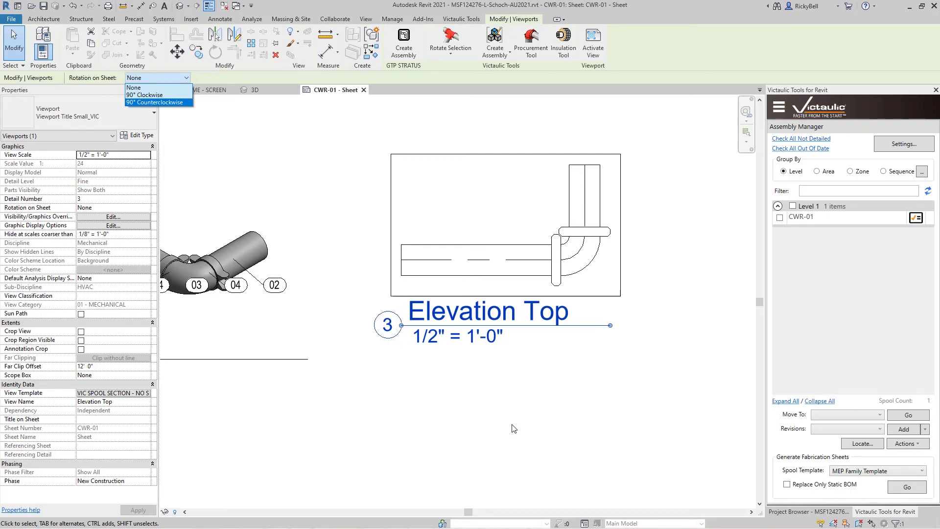
Step: Keep rotation at None, activate the Elevation Top view, and tag the horizontal pipe by category
click(518, 205)
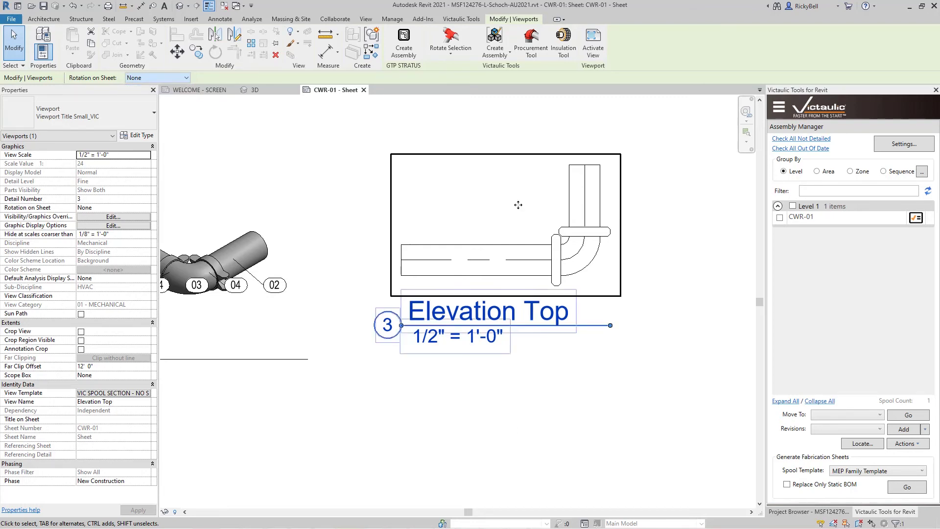
double_click(500, 261)
click(219, 20)
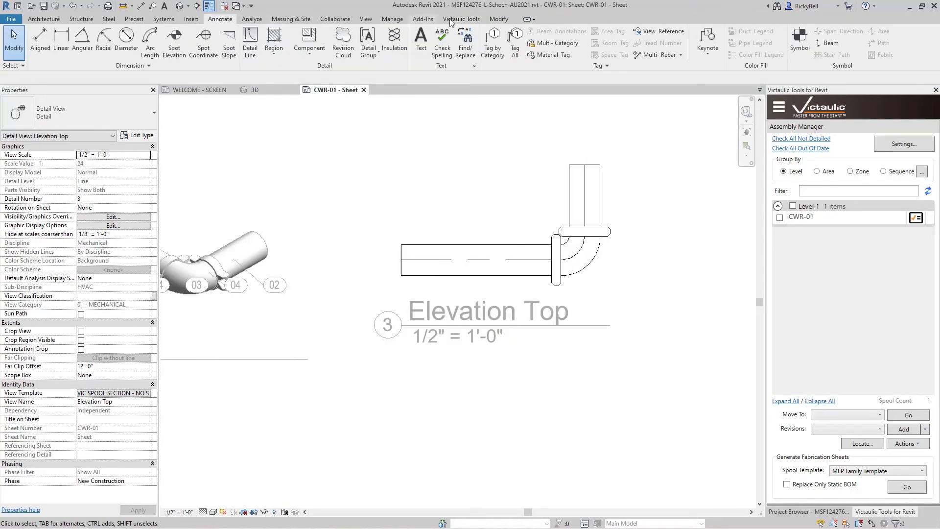
click(493, 44)
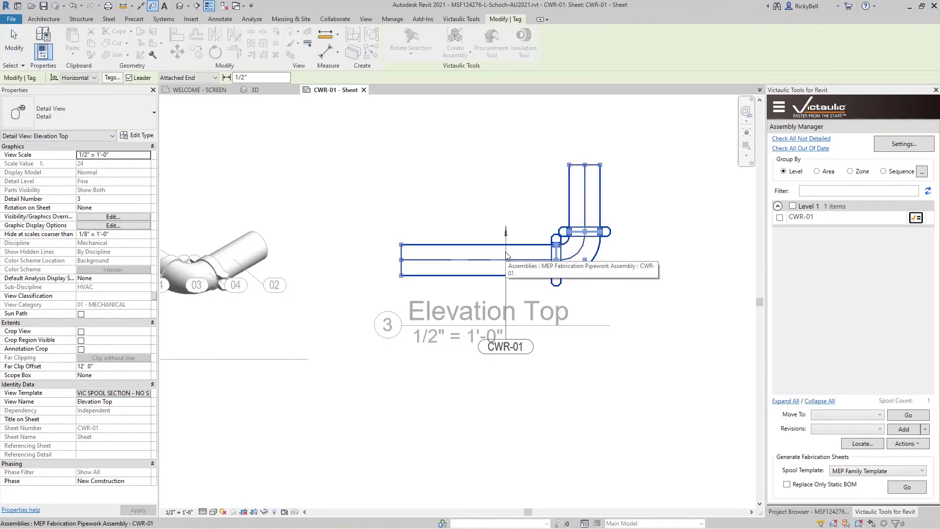
click(479, 256)
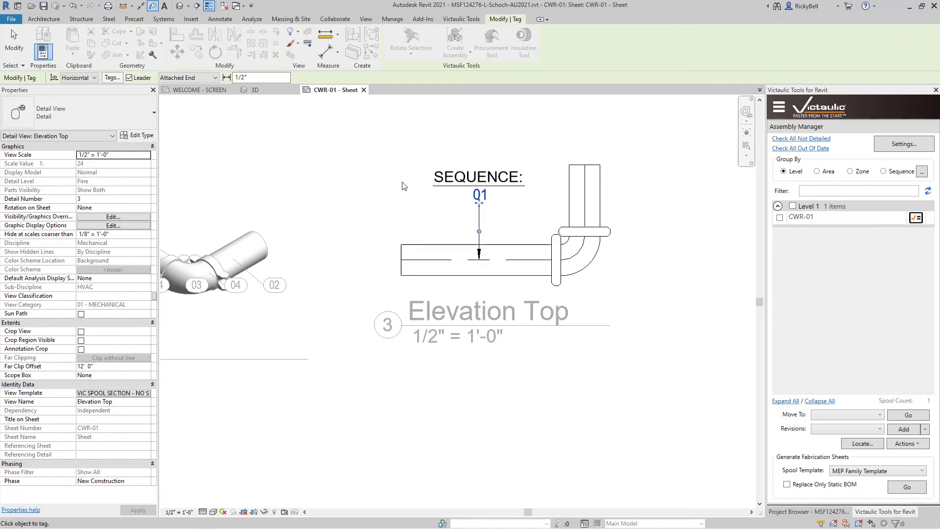
key(Escape)
Step: Change the new tag to the round pill sequence-mark type showing 01
click(490, 196)
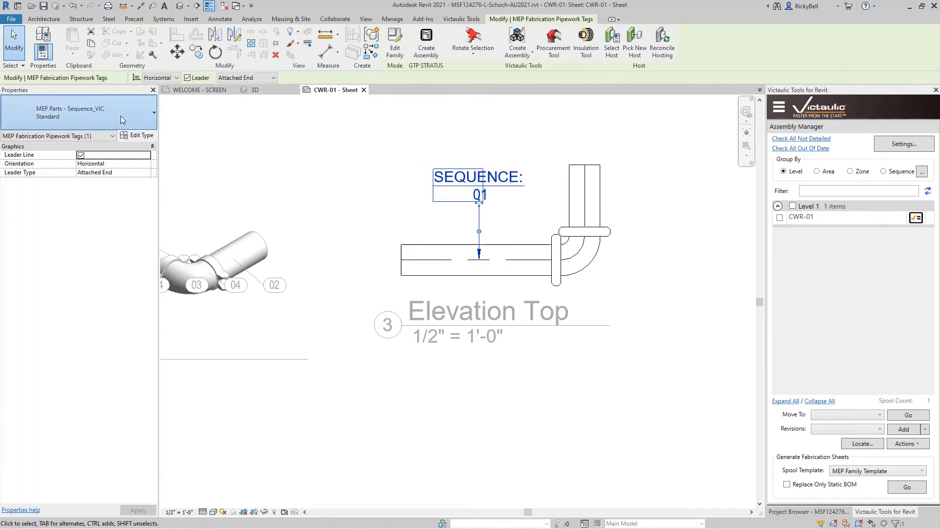
click(120, 115)
click(48, 195)
click(567, 395)
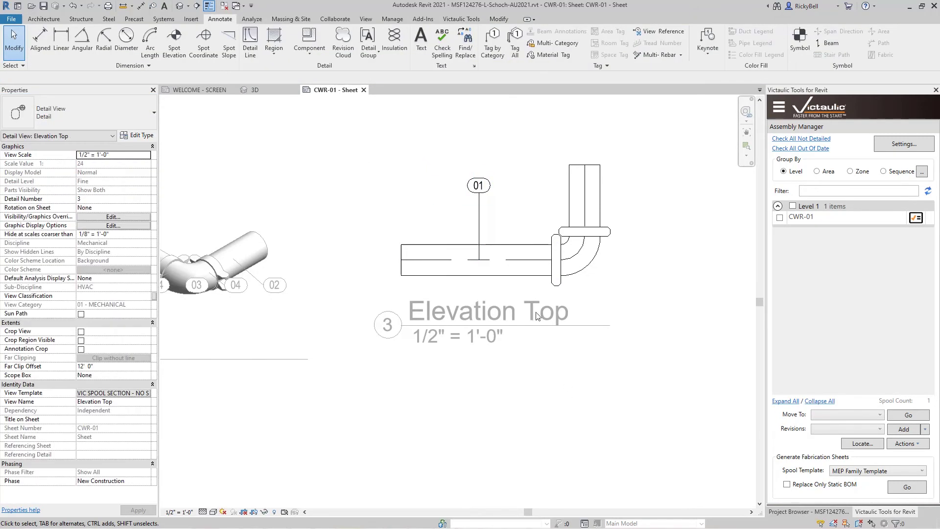
click(479, 188)
Step: Tag the vertical riser with sequence 02 using TG, then exit the viewport
key(t)
key(g)
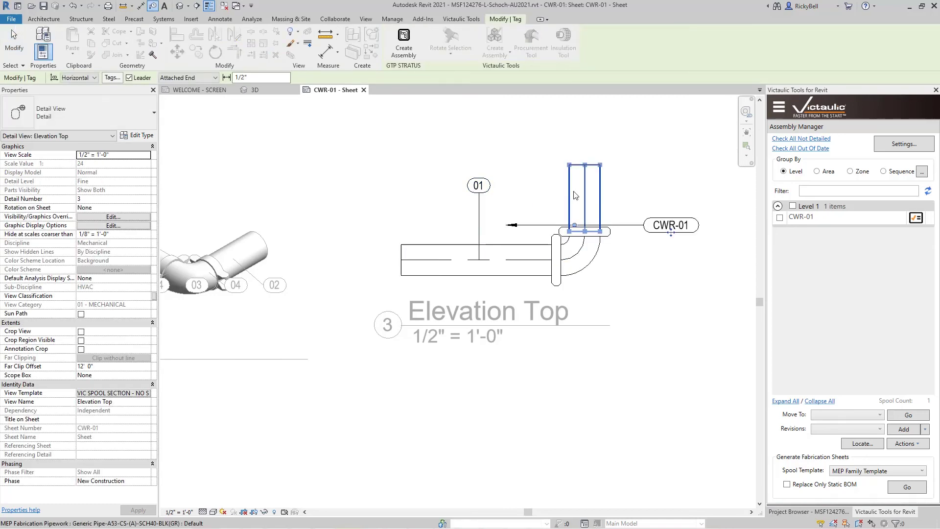
click(529, 183)
key(Escape)
click(651, 225)
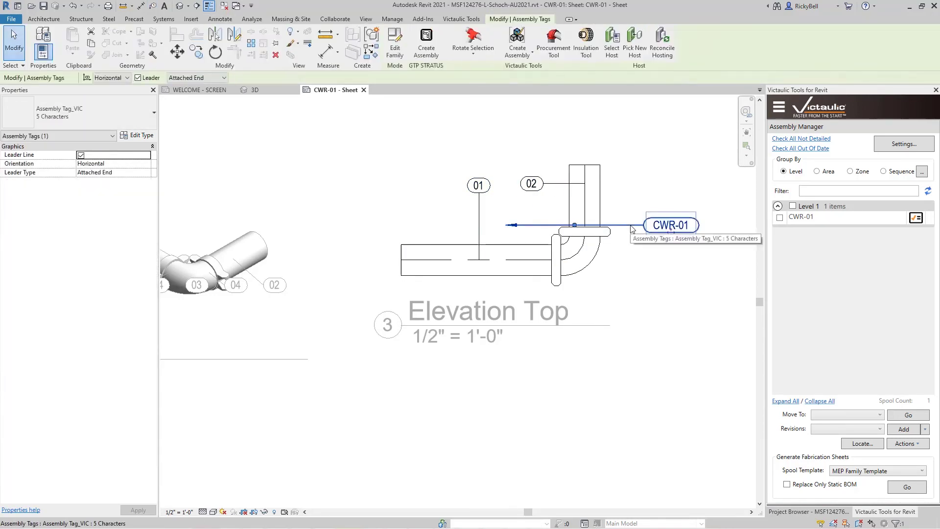
click(553, 437)
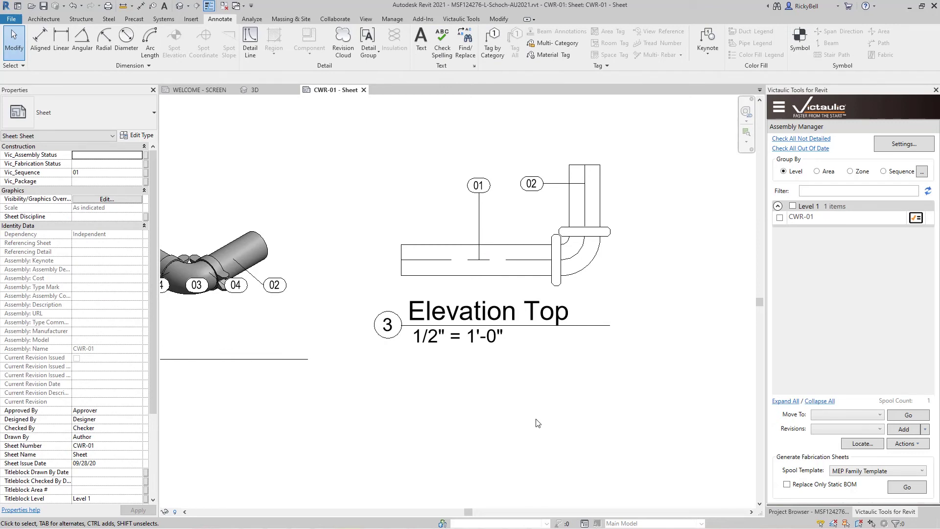
click(503, 237)
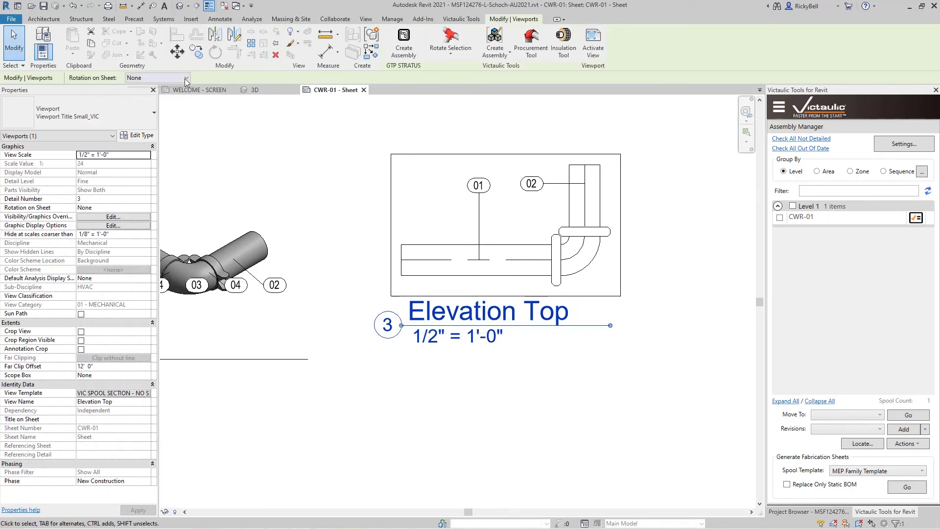
click(167, 77)
click(169, 90)
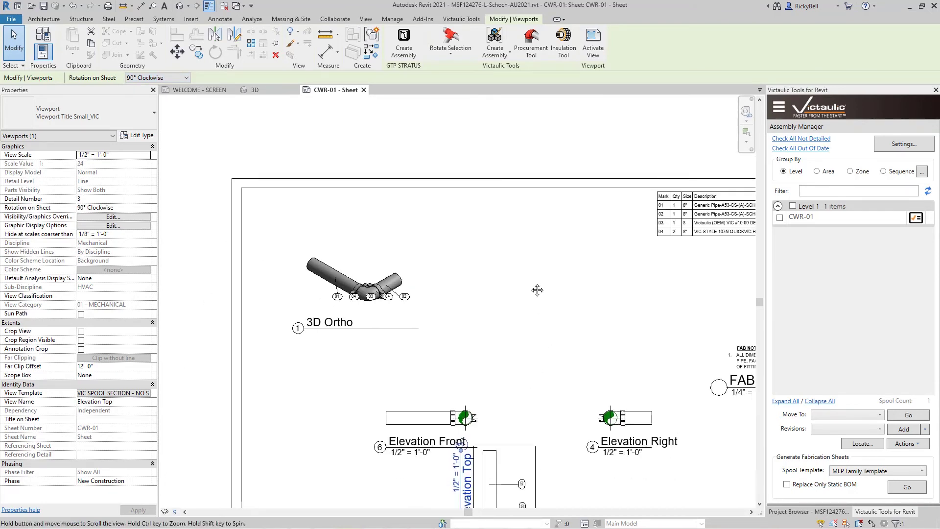
scroll(499, 325, up, 4)
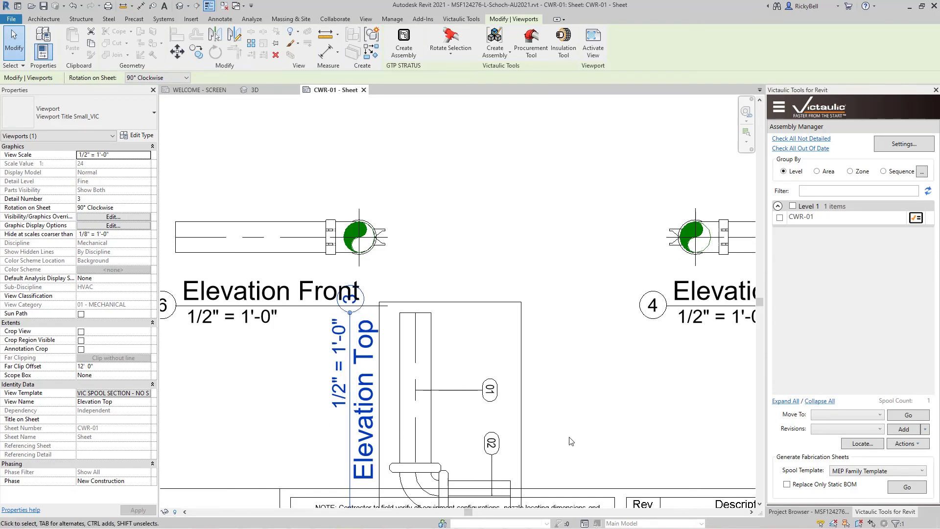
click(580, 442)
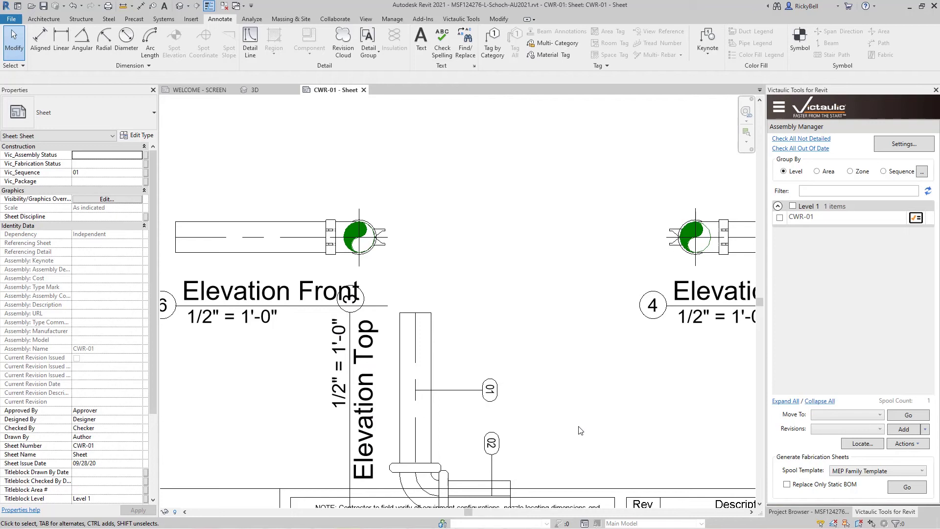
key(ctrl+z)
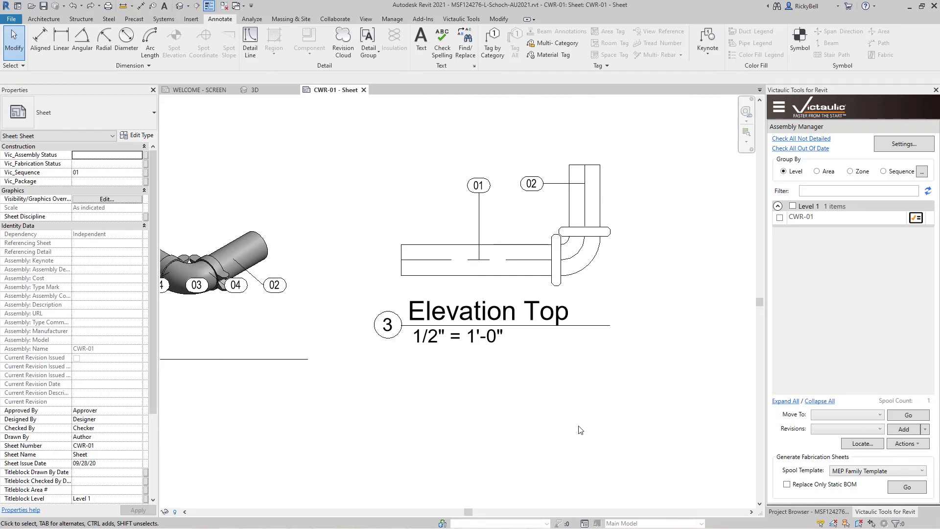
Step: Rotate the Elevation Top viewport contents 180° with four 45° Victaulic Rotate Selection steps, tags staying upright
click(509, 230)
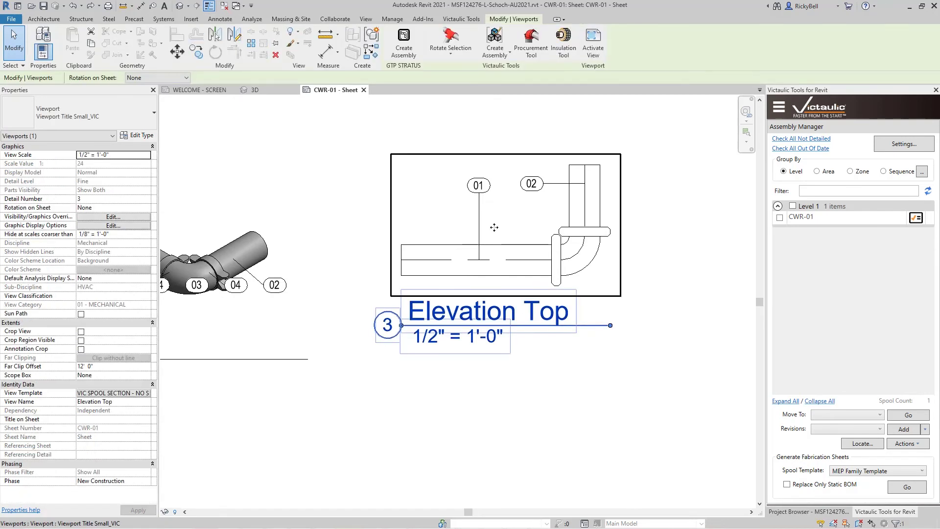
click(451, 40)
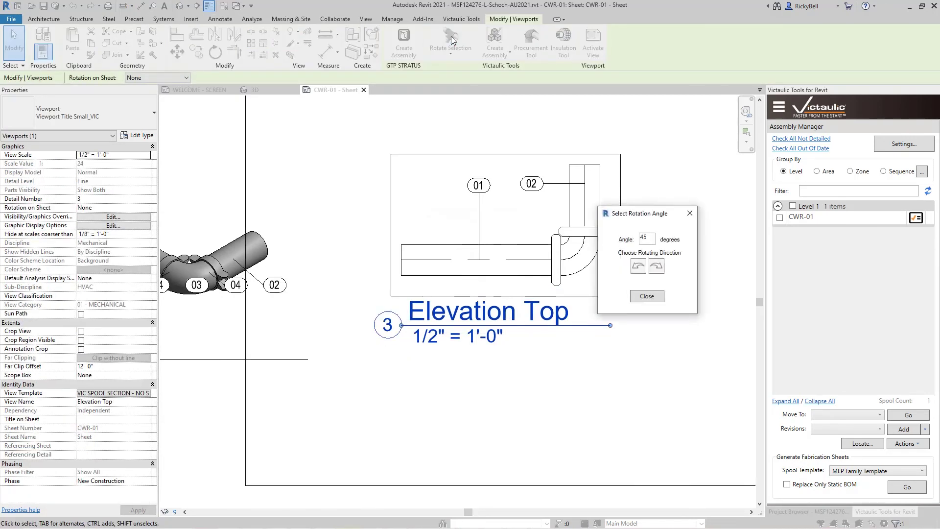
drag(639, 216, 684, 226)
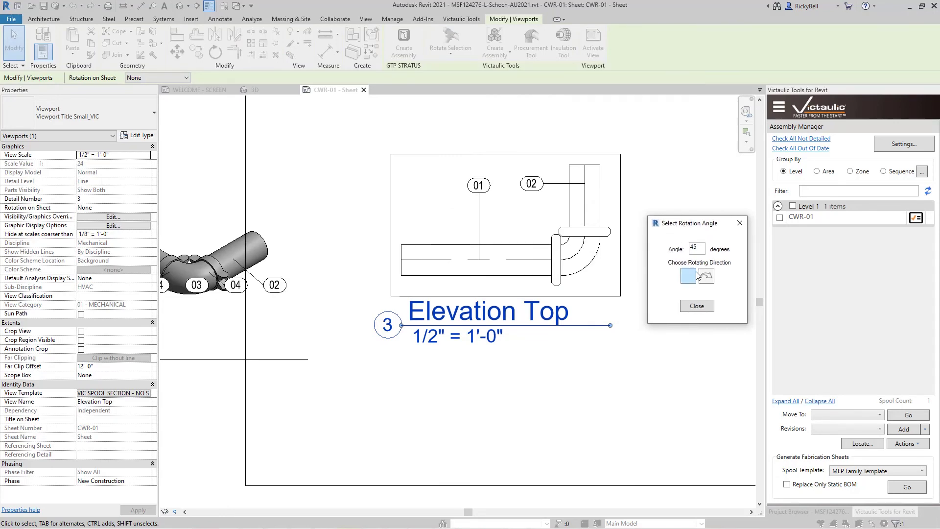
click(709, 278)
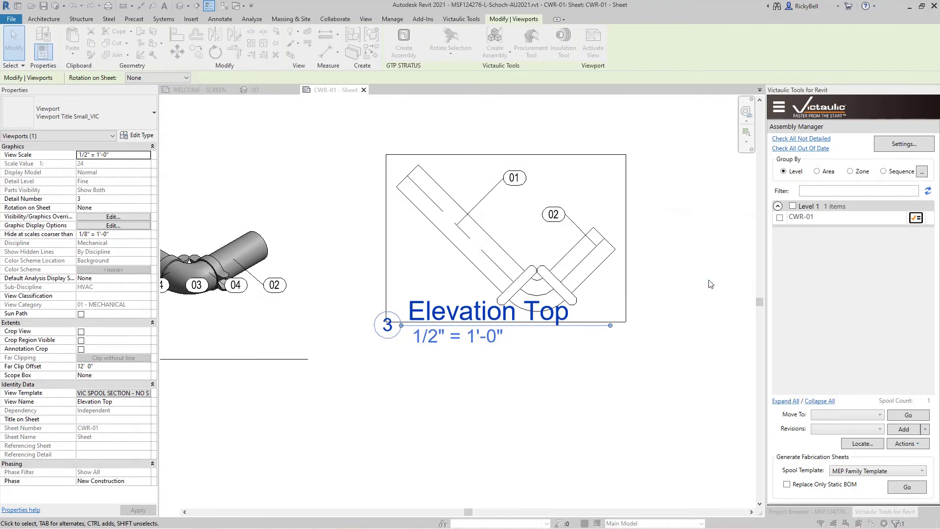
click(708, 278)
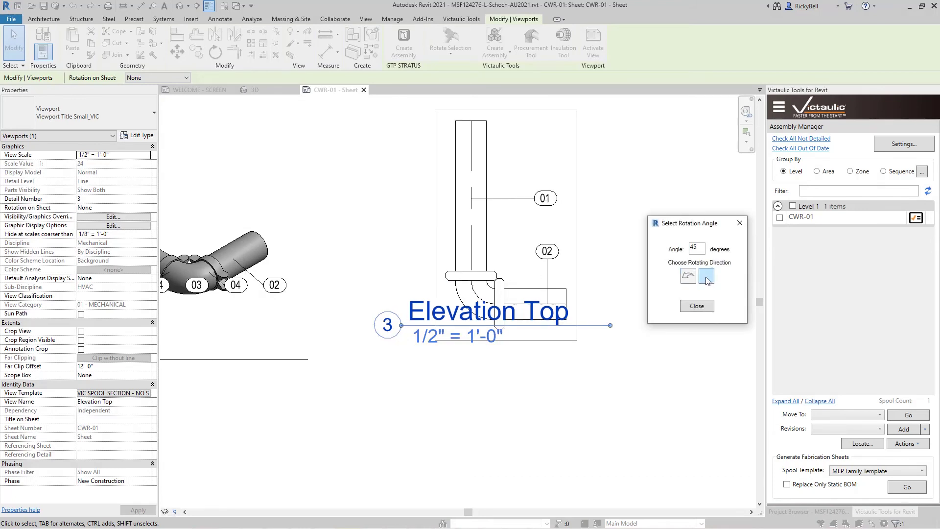
click(709, 278)
click(708, 278)
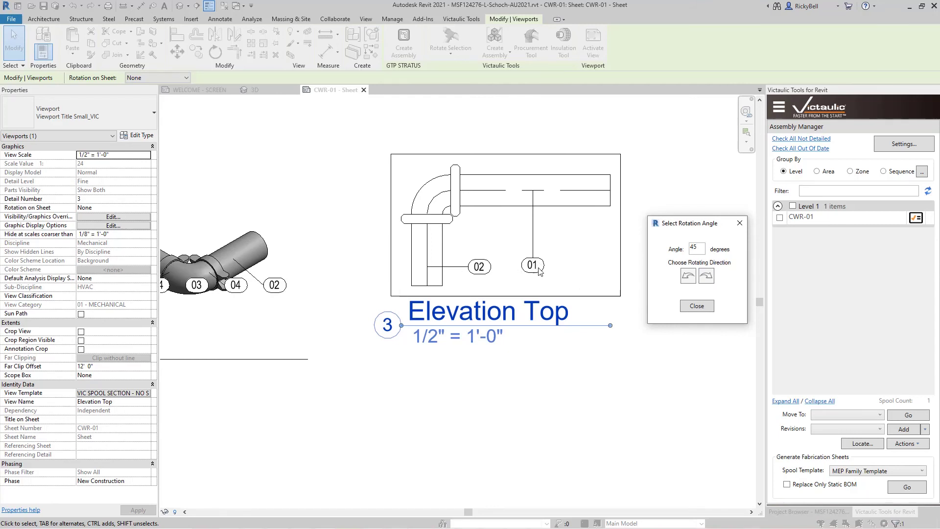
click(699, 308)
click(644, 449)
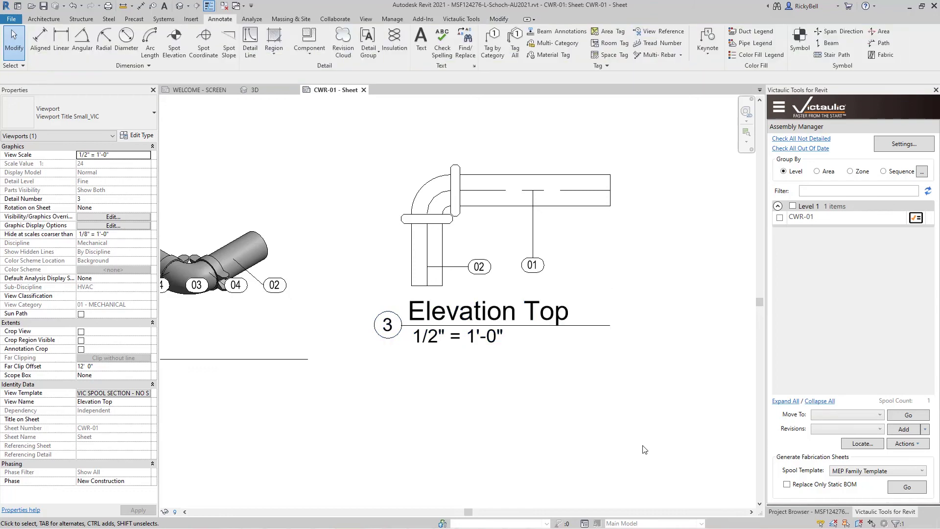